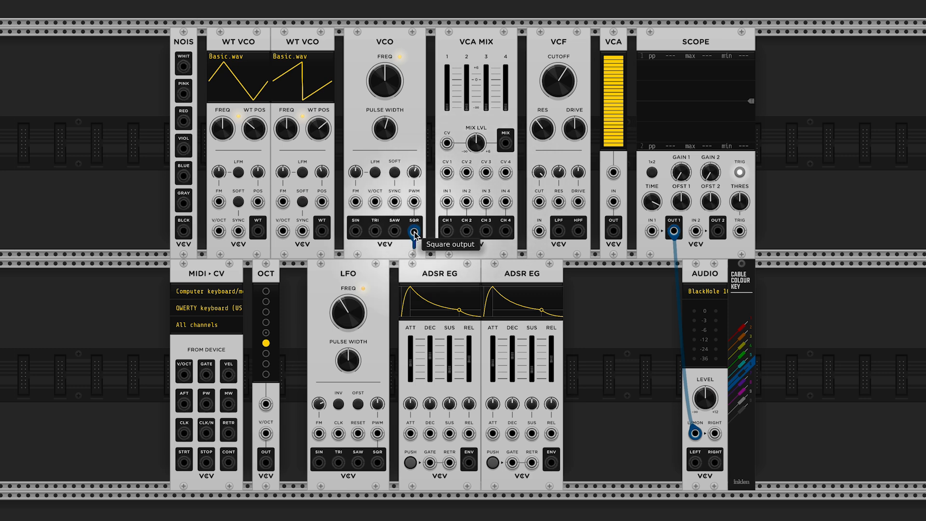
Patch pink noise, both WT VCO wavetable outputs and the VCO square output into VCA MIX inputs 1 to 4 respectively
{"action": "left_click_drag", "start_coordinate": [414, 230], "coordinate": [505, 203]}
{"action": "left_click_drag", "start_coordinate": [322, 230], "coordinate": [486, 202]}
{"action": "left_click_drag", "start_coordinate": [258, 231], "coordinate": [466, 201]}
{"action": "left_click_drag", "start_coordinate": [183, 94], "coordinate": [447, 201]}
Patch the MIDI-CV V/OCT output to the V/OCT inputs of both WT VCOs and the VCO
{"action": "left_click_drag", "start_coordinate": [218, 231], "coordinate": [283, 231]}
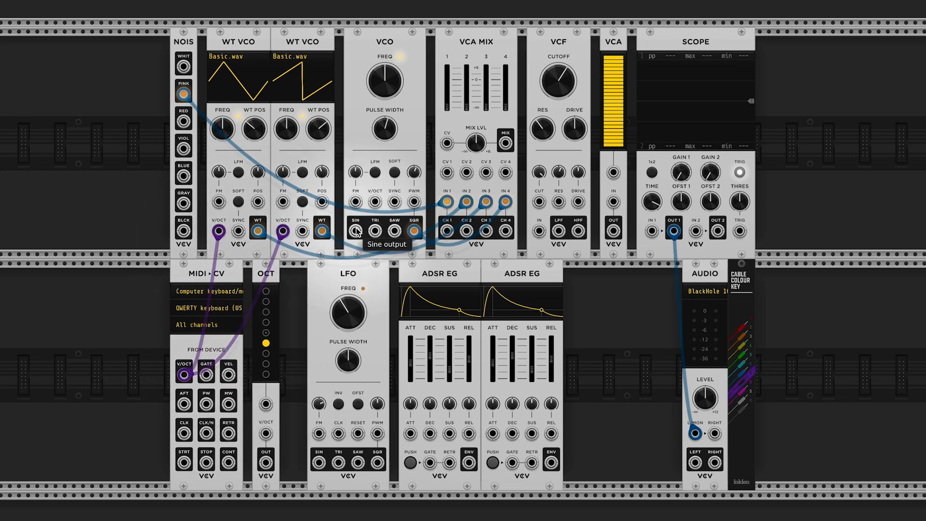
{"action": "left_click_drag", "start_coordinate": [373, 204], "coordinate": [184, 374]}
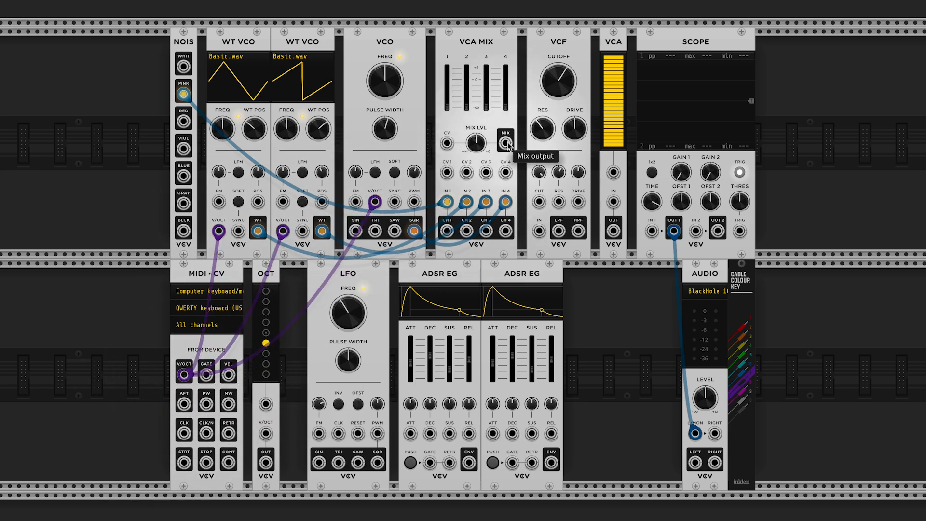
Patch the VCA MIX mix output to SCOPE input 1 and raise the mixer's four channel levels to blend the sources
{"action": "left_click_drag", "start_coordinate": [508, 144], "coordinate": [652, 230]}
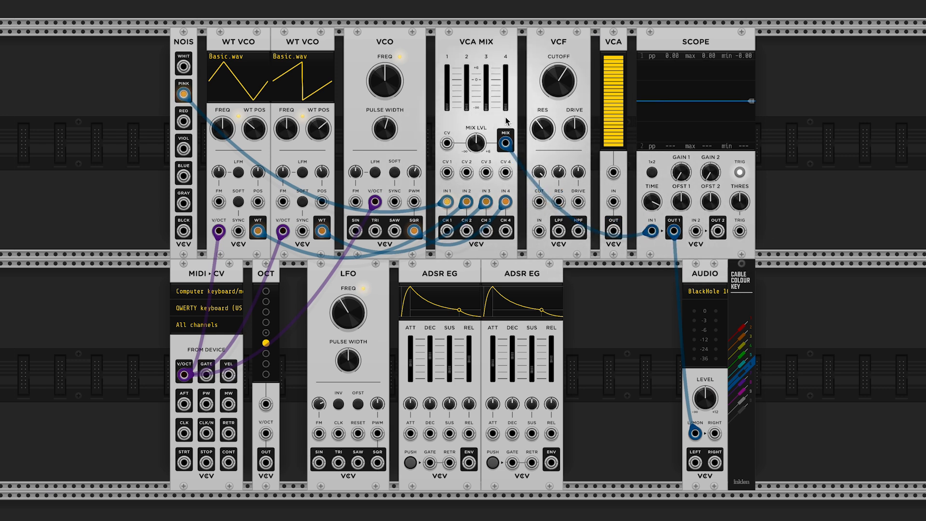
{"action": "mouse_move", "coordinate": [506, 107]}
{"action": "left_mouse_down"}
{"action": "mouse_move", "coordinate": [505, 83]}
{"action": "mouse_move", "coordinate": [506, 107]}
{"action": "mouse_move", "coordinate": [485, 97]}
{"action": "mouse_move", "coordinate": [486, 84]}
{"action": "mouse_move", "coordinate": [486, 107]}
{"action": "mouse_move", "coordinate": [467, 81]}
{"action": "mouse_move", "coordinate": [466, 107]}
{"action": "mouse_move", "coordinate": [447, 86]}
{"action": "mouse_move", "coordinate": [447, 107]}
{"action": "left_mouse_up"}
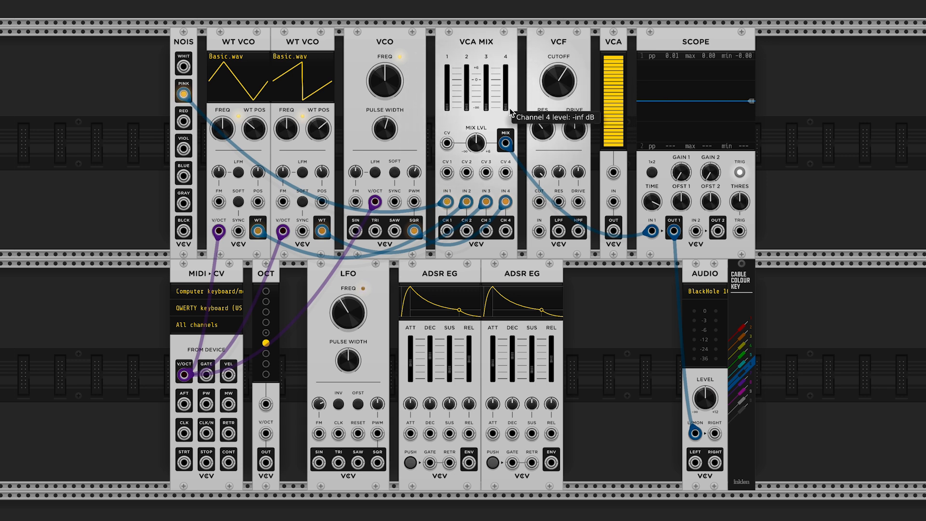
{"action": "left_click_drag", "start_coordinate": [508, 112], "coordinate": [448, 99]}
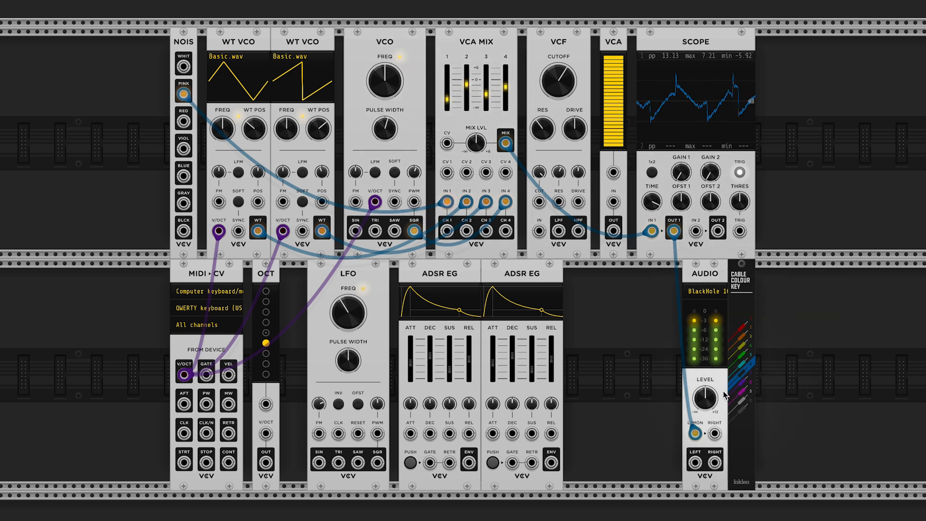
Turn the AUDIO module's level down to silence and reset it to its default
{"action": "mouse_move", "coordinate": [701, 398]}
{"action": "left_mouse_down"}
{"action": "mouse_move", "coordinate": [701, 420]}
{"action": "mouse_move", "coordinate": [701, 398]}
{"action": "left_mouse_up"}
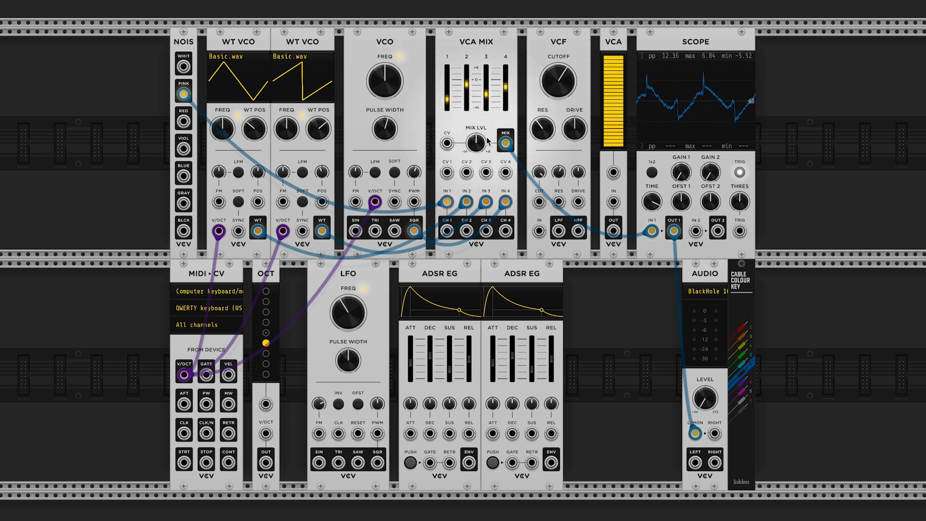
{"action": "mouse_move", "coordinate": [484, 146]}
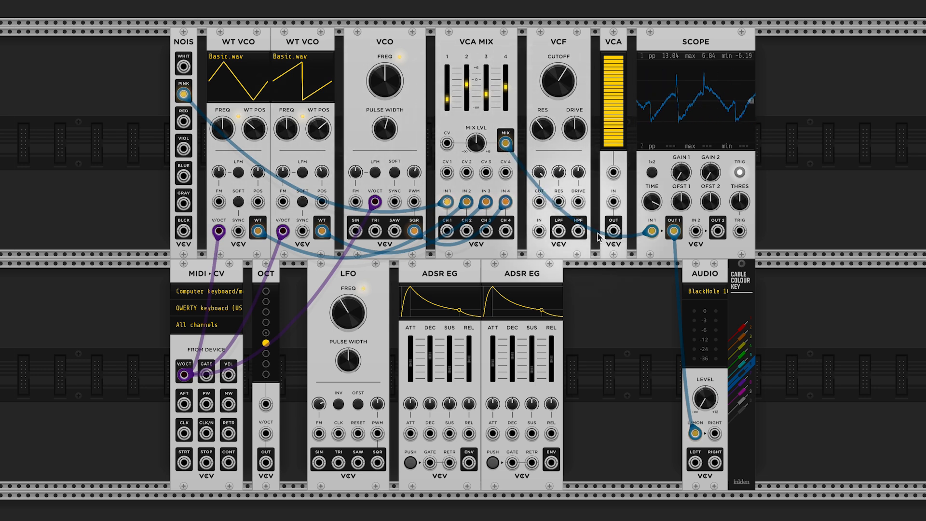
{"action": "double_click", "coordinate": [708, 393]}
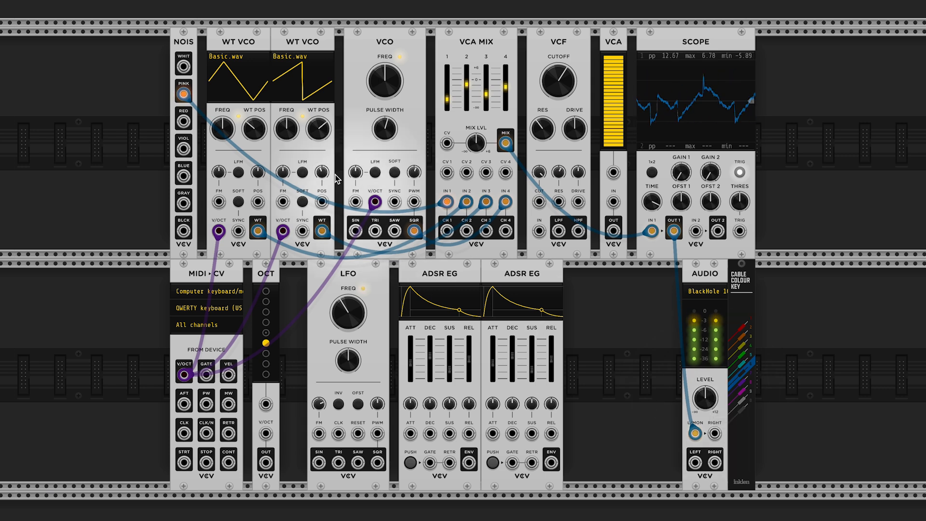
Set the second WT VCO's frequency to 262.34 Hz and lower the VCO's pulse width to about 26.4%
{"action": "mouse_move", "coordinate": [287, 127]}
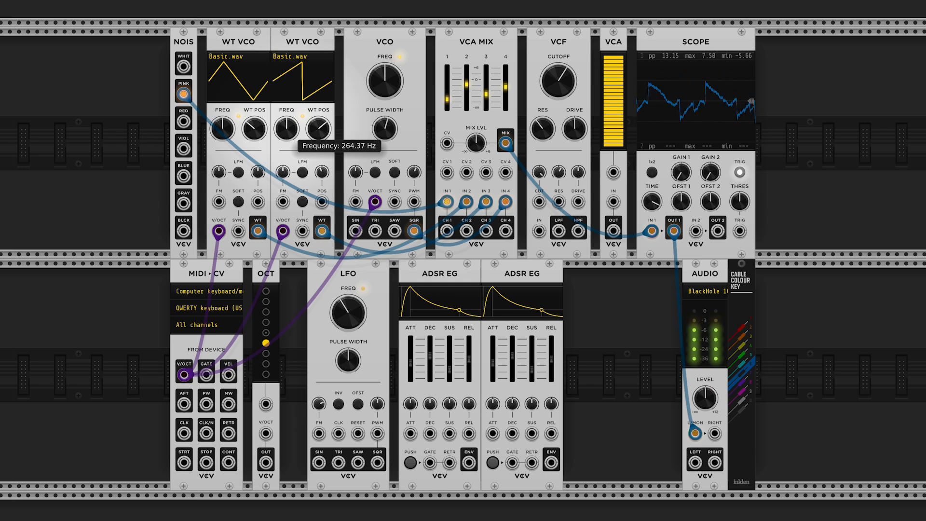
{"action": "left_click_drag", "start_coordinate": [287, 126], "coordinate": [288, 125]}
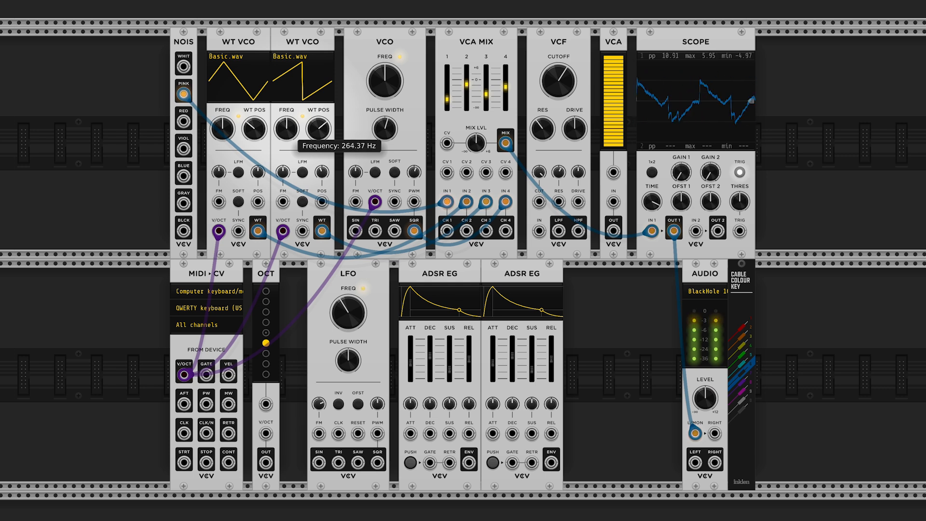
{"action": "right_click", "coordinate": [287, 127]}
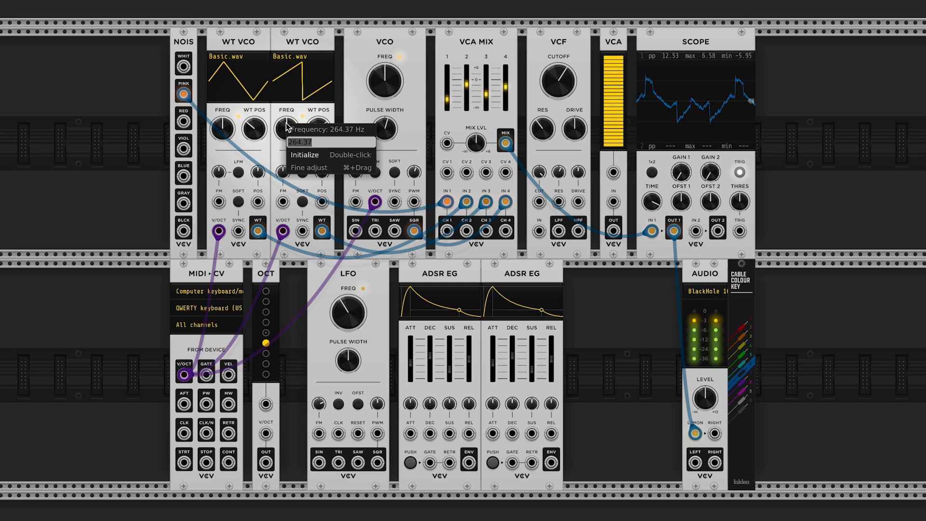
{"action": "type", "text": "6"}
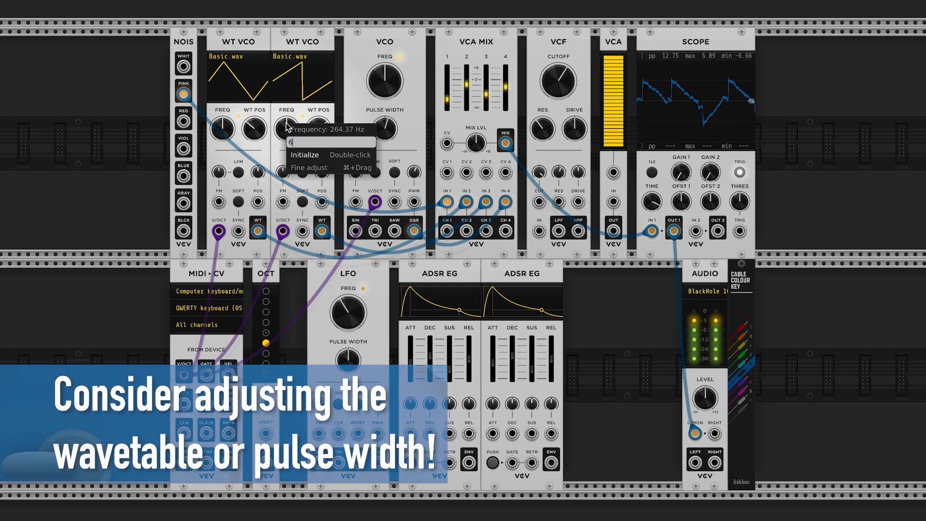
{"action": "key", "text": "BackSpace"}
{"action": "type", "text": "262.34"}
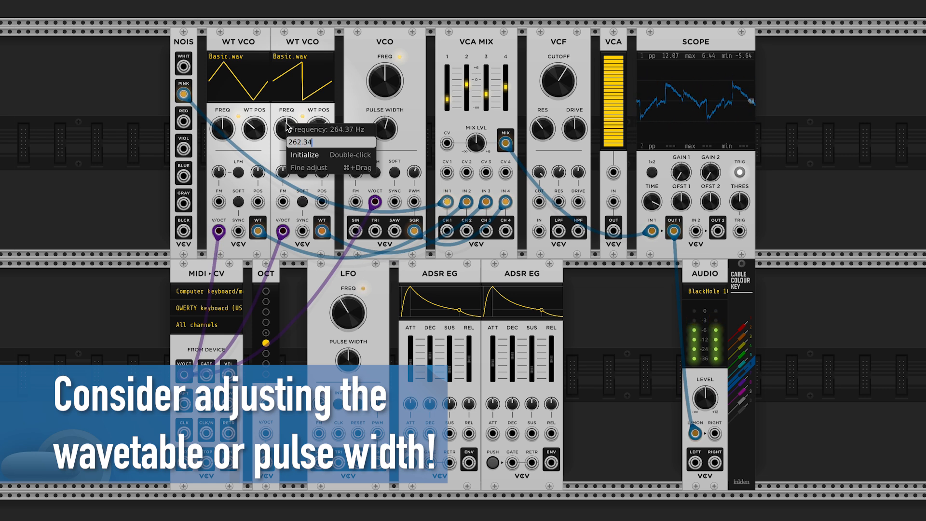
{"action": "key", "text": "Return"}
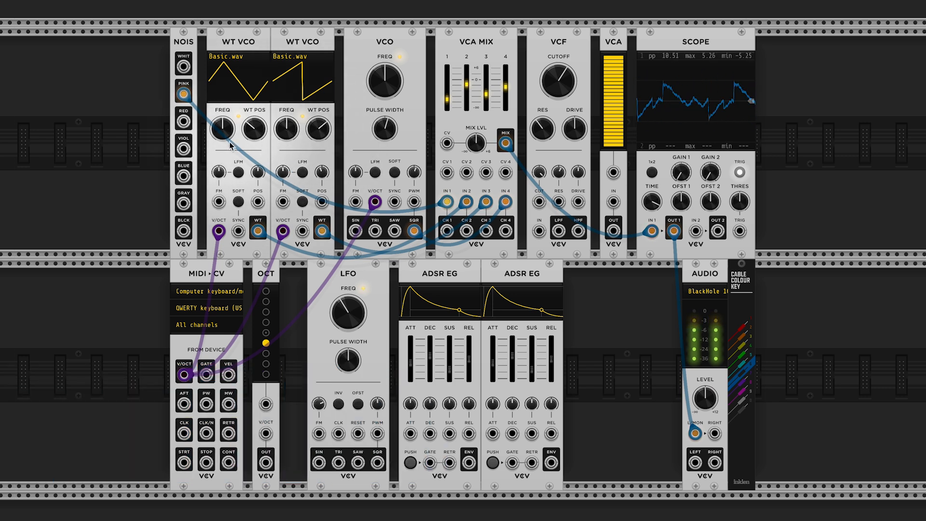
{"action": "left_click_drag", "start_coordinate": [382, 120], "coordinate": [381, 144]}
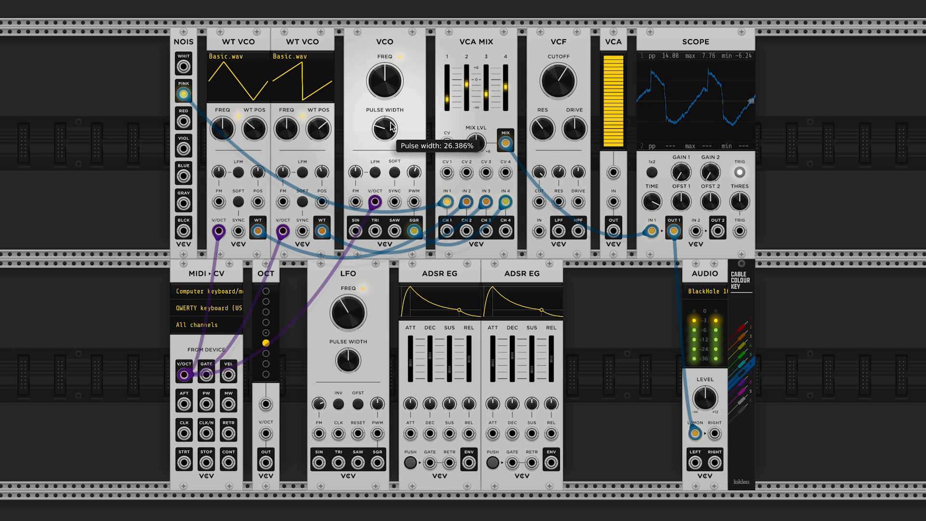
Route the MIDI V/OCT signal through the OCT module into the first WT VCO, silencing the mix level while repatching
{"action": "left_click_drag", "start_coordinate": [477, 141], "coordinate": [477, 178]}
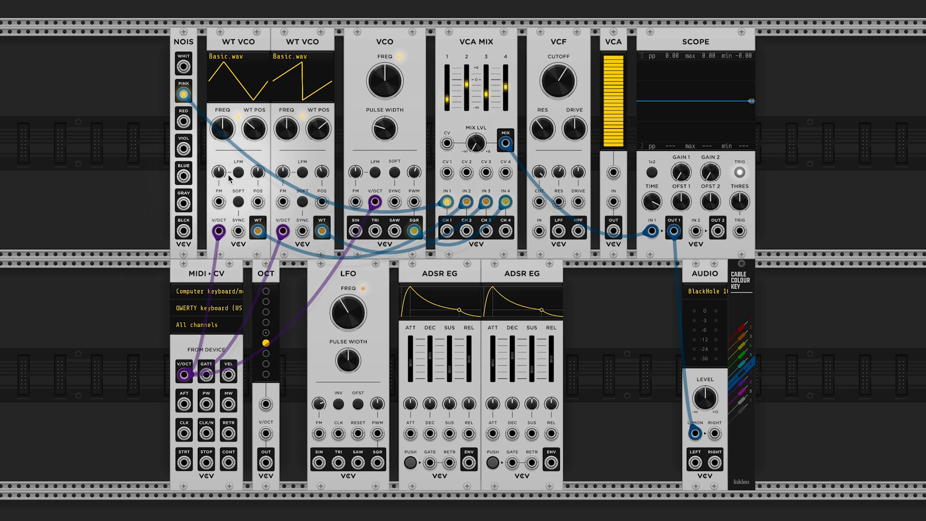
{"action": "mouse_move", "coordinate": [218, 230]}
{"action": "left_mouse_down"}
{"action": "mouse_move", "coordinate": [265, 463]}
{"action": "mouse_move", "coordinate": [218, 232]}
{"action": "left_mouse_up"}
{"action": "left_click_drag", "start_coordinate": [475, 145], "coordinate": [476, 104]}
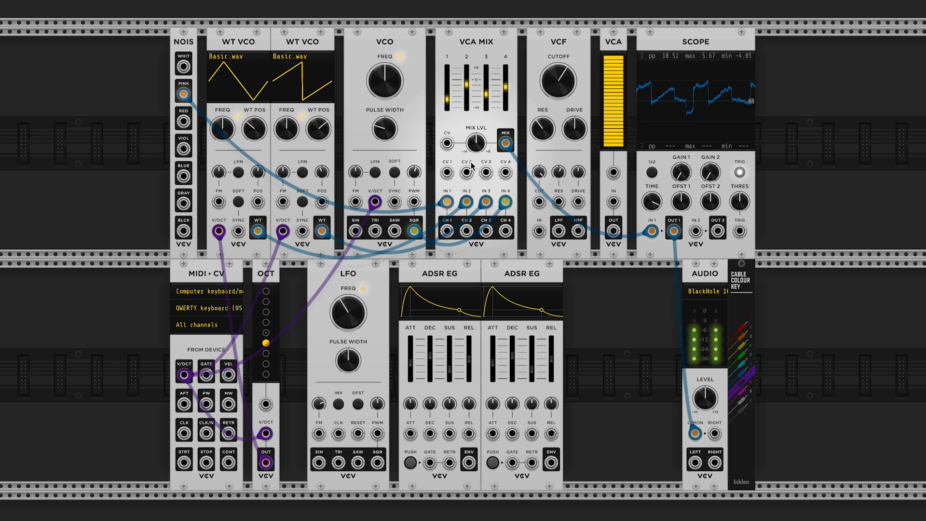
Rebalance the VCA MIX channels, with channel 1 at about -24.8 dB and channel 4 at about -5.6 dB
{"action": "left_click_drag", "start_coordinate": [448, 102], "coordinate": [447, 104]}
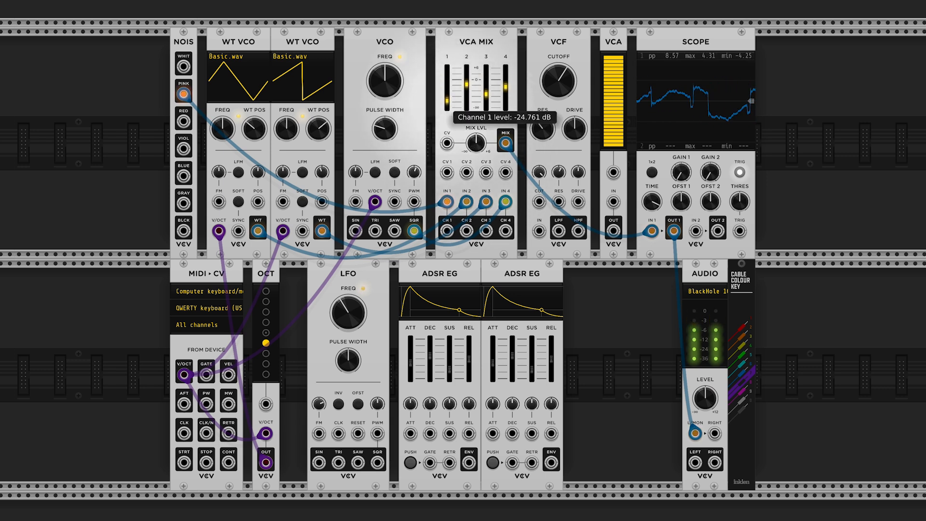
{"action": "left_click_drag", "start_coordinate": [485, 94], "coordinate": [507, 91]}
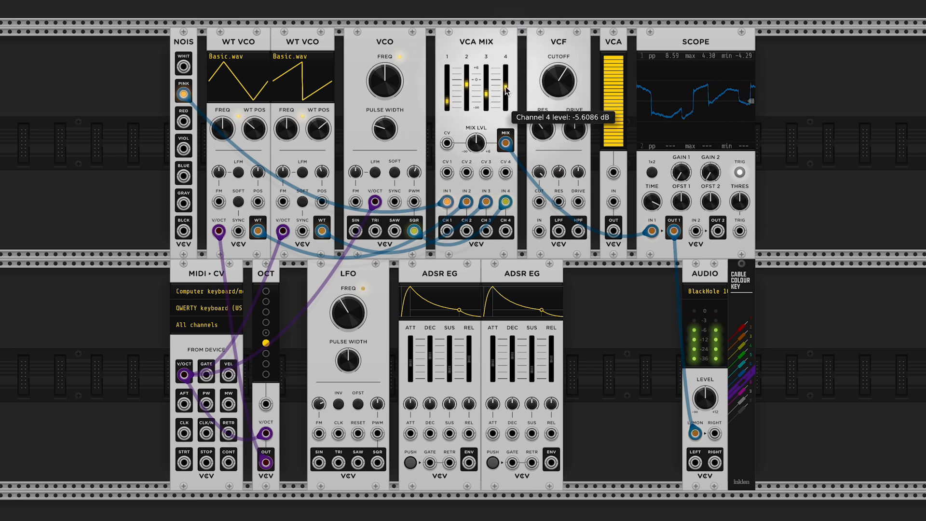
Silence the mix level and reroute the mix output through the VCF low-pass output and the VCA into SCOPE input 1
{"action": "left_click_drag", "start_coordinate": [479, 144], "coordinate": [479, 166]}
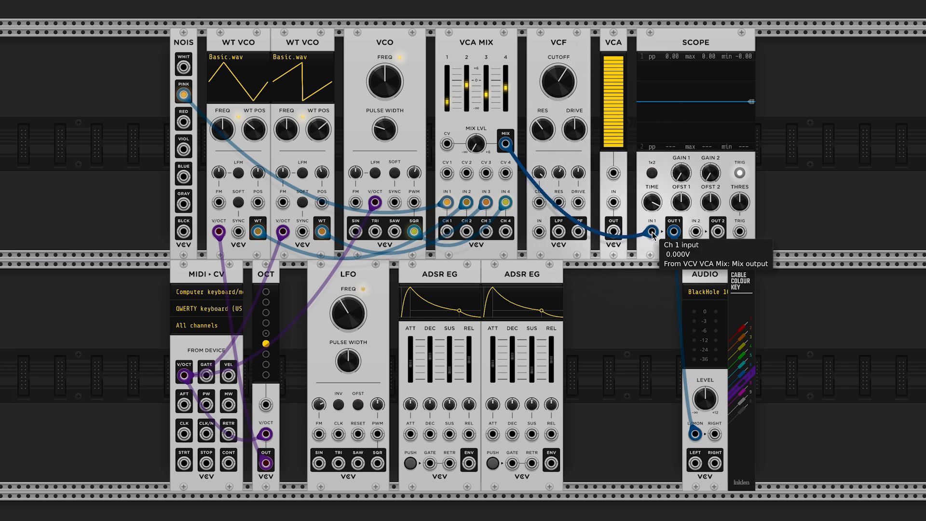
{"action": "mouse_move", "coordinate": [652, 232]}
{"action": "left_mouse_down"}
{"action": "mouse_move", "coordinate": [539, 232]}
{"action": "mouse_move", "coordinate": [614, 202]}
{"action": "mouse_move", "coordinate": [627, 237]}
{"action": "mouse_move", "coordinate": [652, 231]}
{"action": "left_mouse_up"}
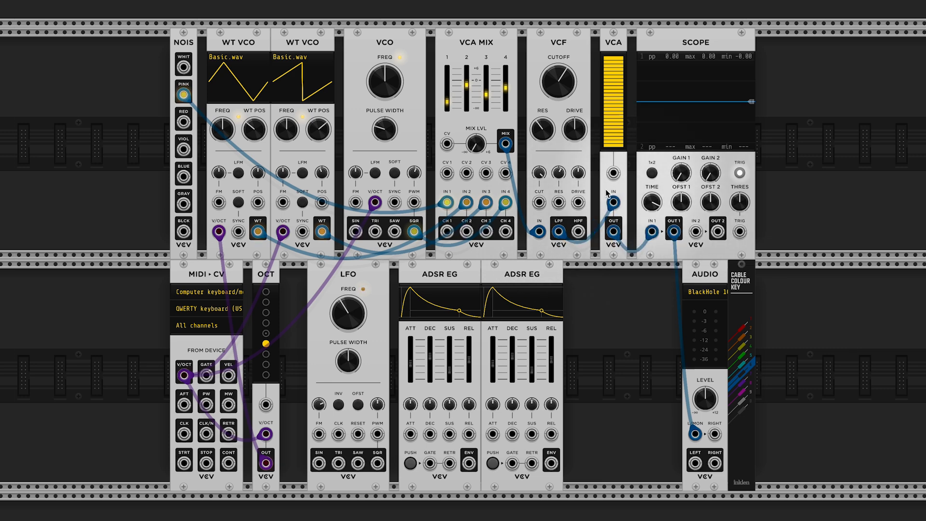
Set the VCF cutoff frequency to 8000 Hz and centre the filter's cutoff CV amount
{"action": "left_click_drag", "start_coordinate": [558, 89], "coordinate": [558, 73]}
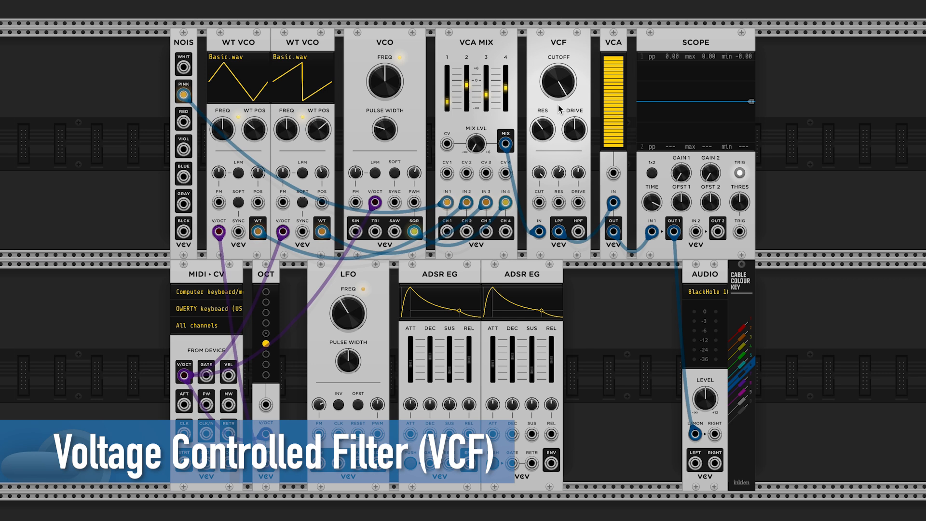
{"action": "mouse_move", "coordinate": [559, 94]}
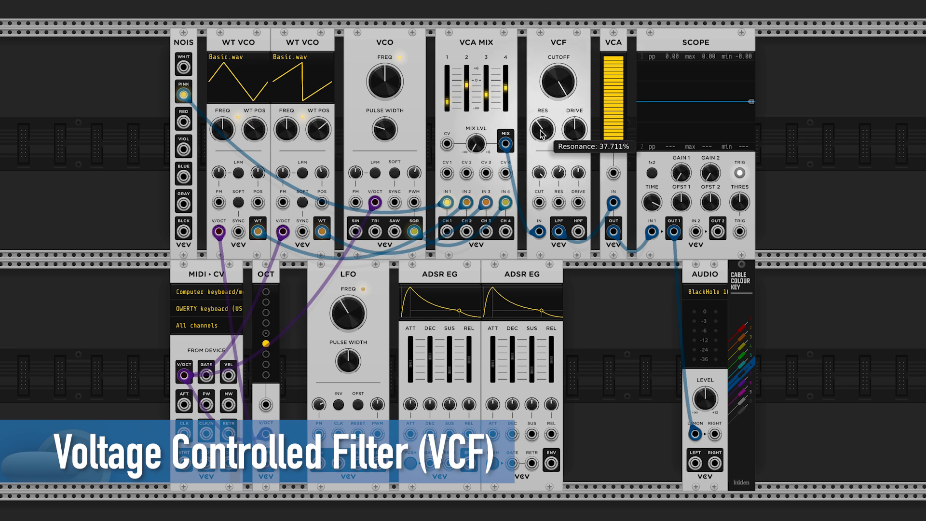
{"action": "mouse_move", "coordinate": [583, 137]}
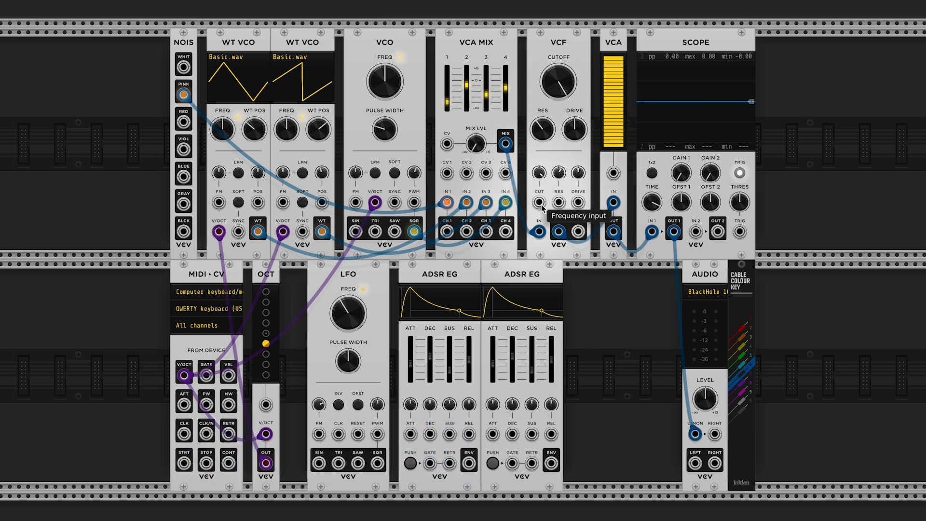
{"action": "mouse_move", "coordinate": [543, 180]}
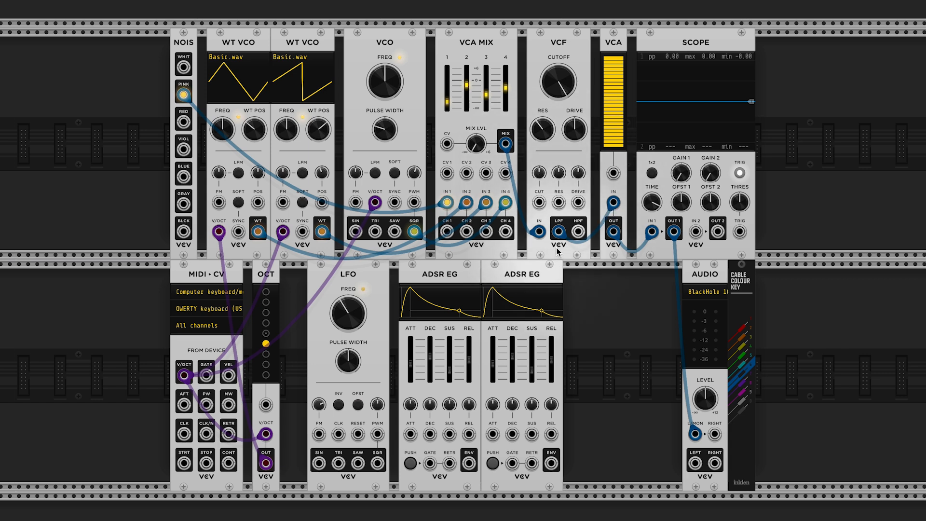
{"action": "mouse_move", "coordinate": [560, 240]}
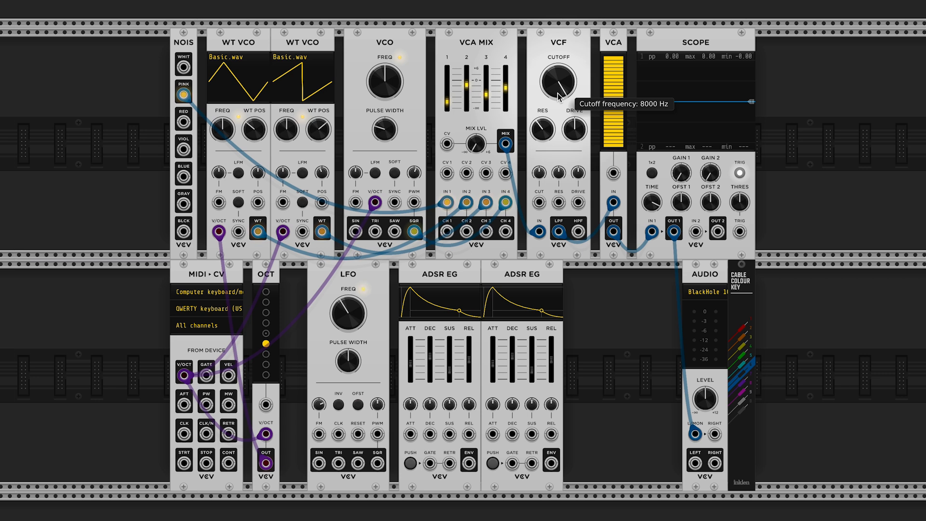
Reset the VCA MIX mix level to its default and sweep the VCF cutoff frequency down to about 8.6 Hz
{"action": "left_click_drag", "start_coordinate": [481, 146], "coordinate": [481, 150]}
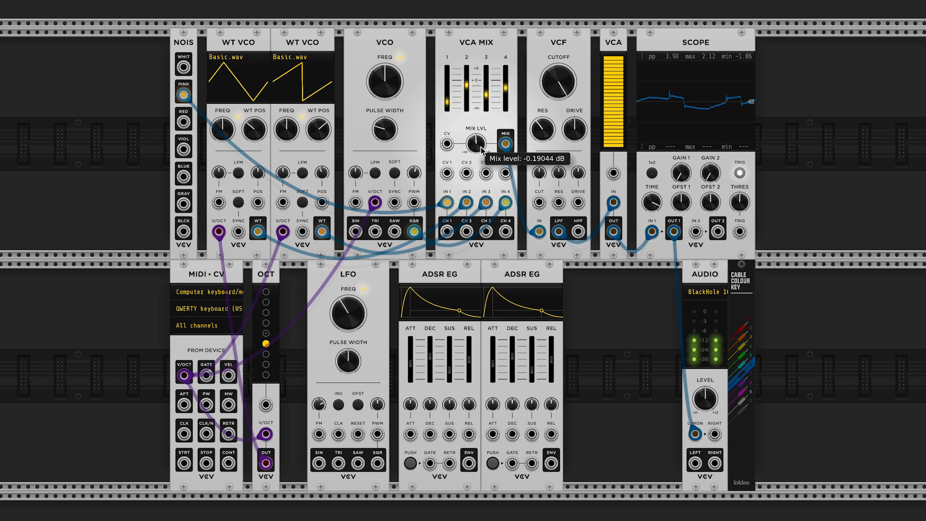
{"action": "double_click", "coordinate": [481, 147]}
{"action": "mouse_move", "coordinate": [561, 81]}
{"action": "left_mouse_down"}
{"action": "mouse_move", "coordinate": [561, 110]}
{"action": "mouse_move", "coordinate": [561, 84]}
{"action": "left_mouse_up"}
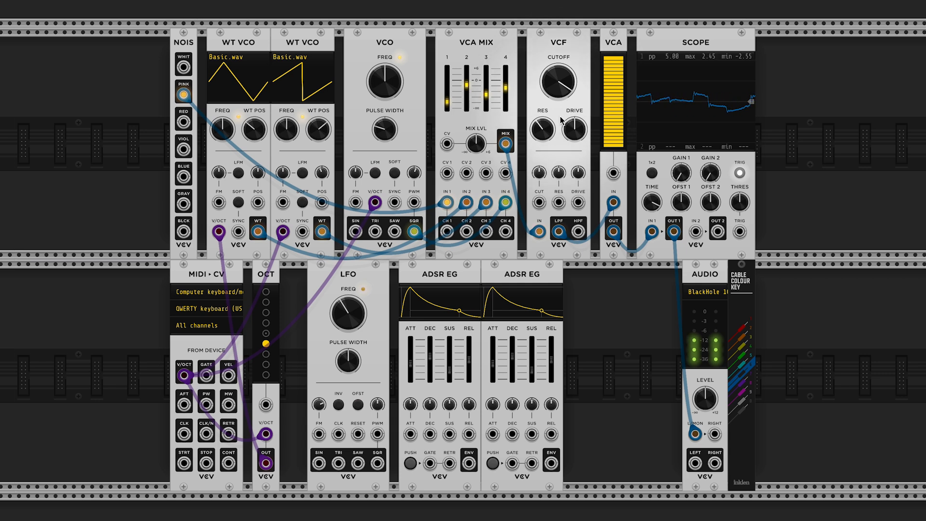
{"action": "left_click_drag", "start_coordinate": [568, 102], "coordinate": [568, 106]}
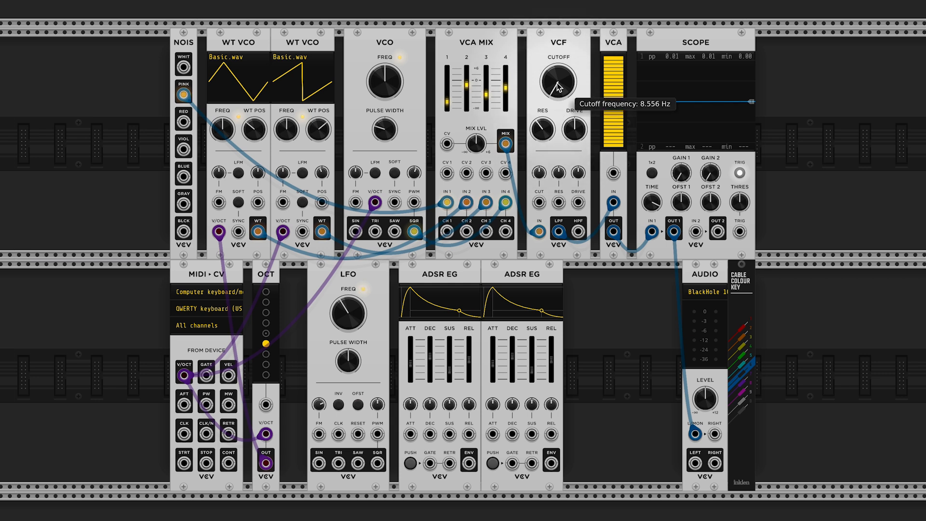
Turn the VCF resonance down to its minimum and raise the cutoff frequency well above its midpoint
{"action": "mouse_move", "coordinate": [554, 98]}
{"action": "mouse_move", "coordinate": [548, 144]}
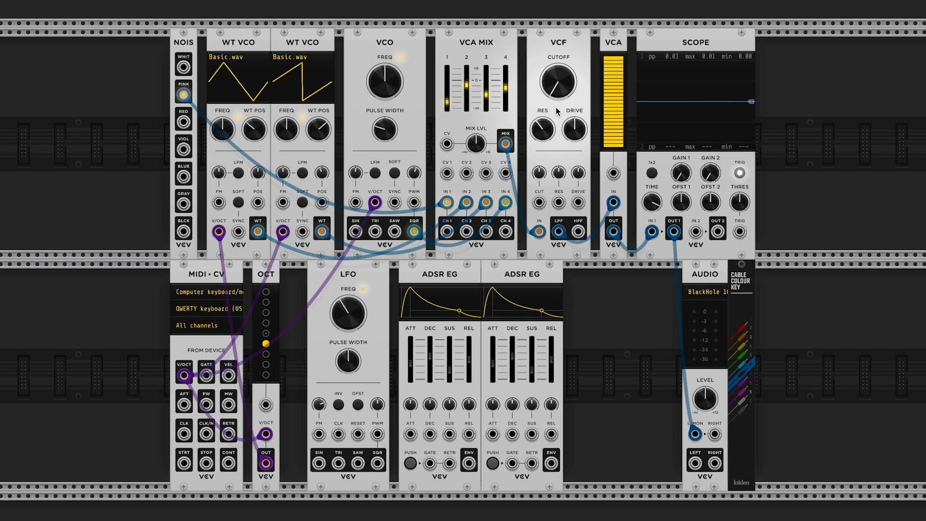
{"action": "mouse_move", "coordinate": [579, 138]}
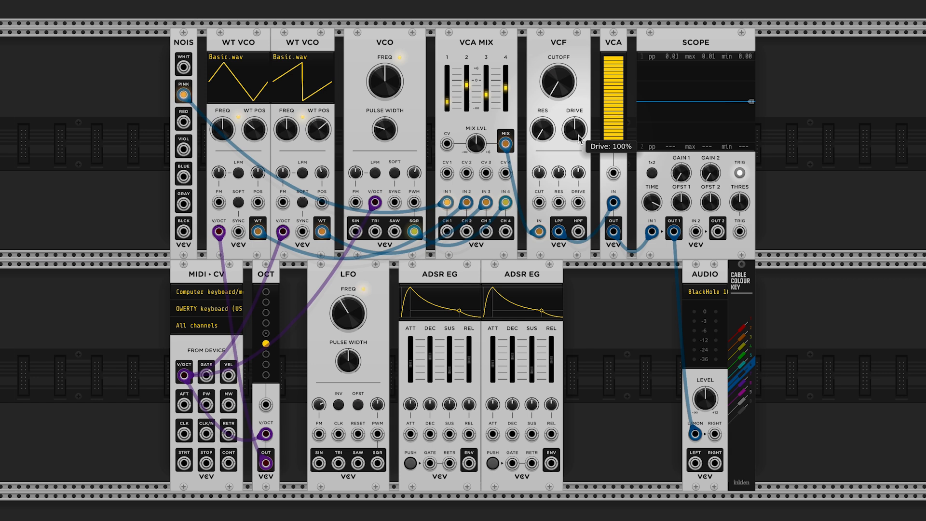
{"action": "left_click_drag", "start_coordinate": [563, 90], "coordinate": [563, 38]}
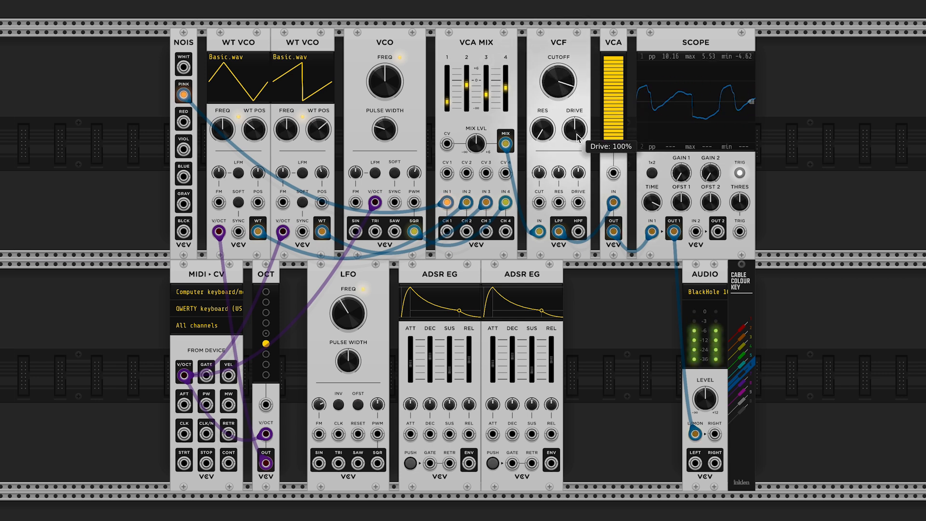
Try the VCF drive at 0% and 100%, and leave it slightly above 100%
{"action": "mouse_move", "coordinate": [575, 134]}
{"action": "left_mouse_down"}
{"action": "mouse_move", "coordinate": [575, 118]}
{"action": "mouse_move", "coordinate": [575, 149]}
{"action": "mouse_move", "coordinate": [574, 137]}
{"action": "left_mouse_up"}
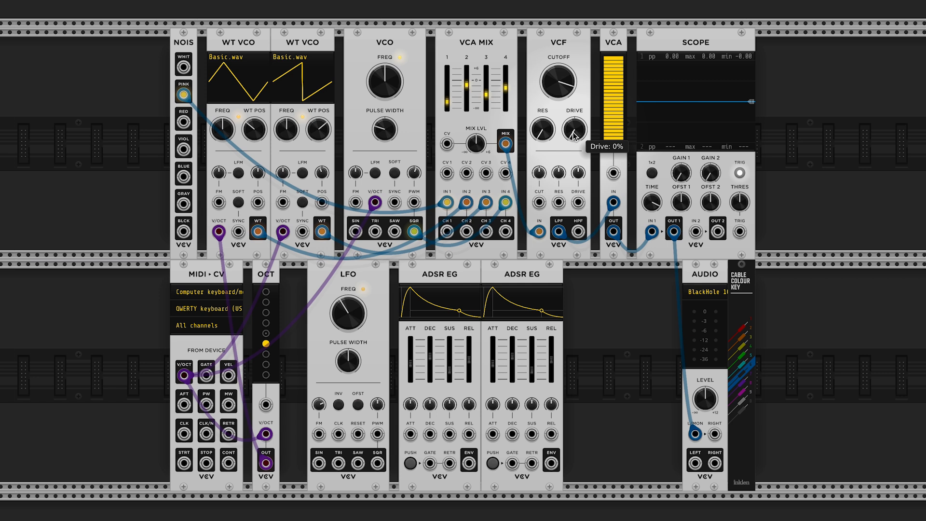
{"action": "mouse_move", "coordinate": [574, 137]}
{"action": "left_mouse_down"}
{"action": "mouse_move", "coordinate": [575, 70]}
{"action": "mouse_move", "coordinate": [575, 137]}
{"action": "left_mouse_up"}
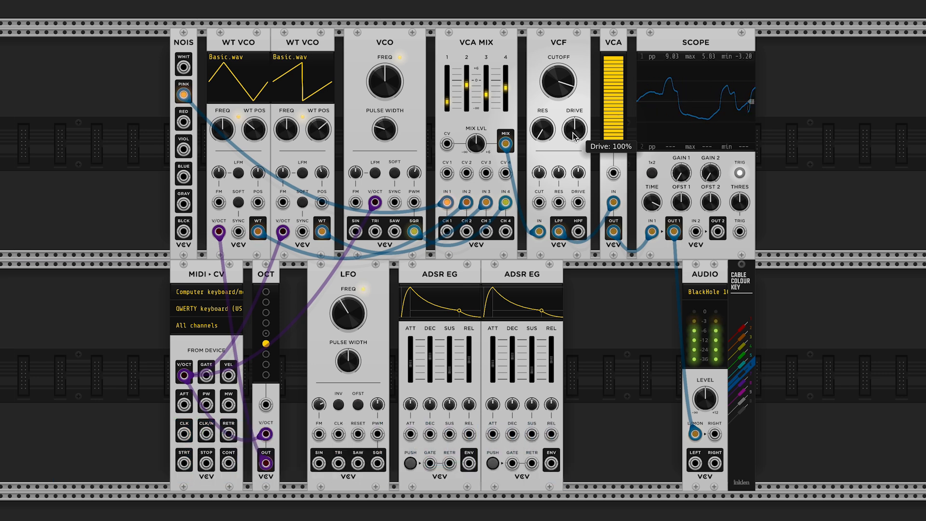
{"action": "left_click_drag", "start_coordinate": [574, 137], "coordinate": [574, 137]}
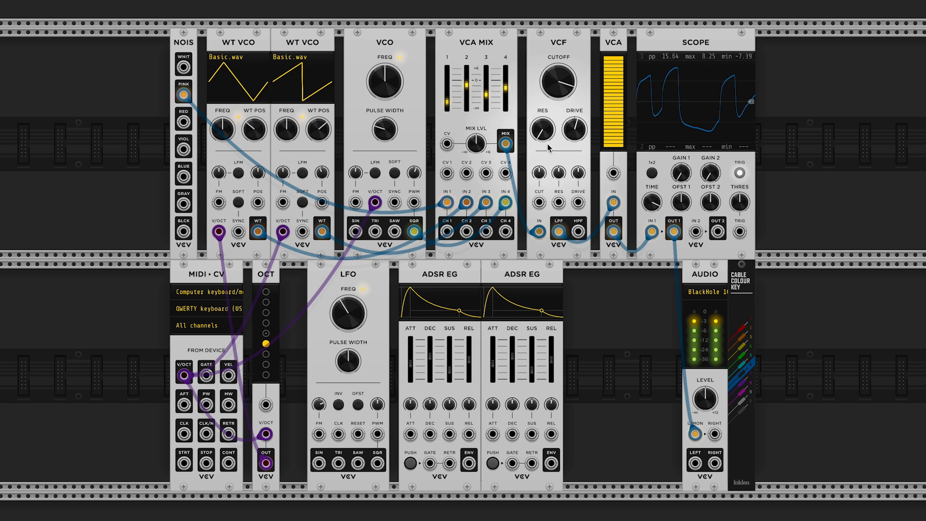
Turn the VCF cutoff down to its minimum, then raise the resonance to about 48% and the cutoff above its midpoint
{"action": "mouse_move", "coordinate": [571, 86]}
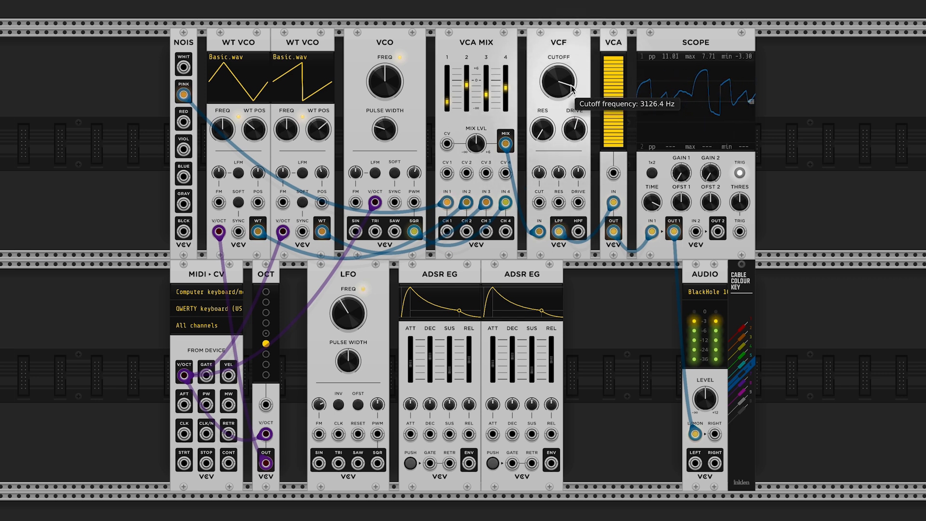
{"action": "left_click_drag", "start_coordinate": [571, 86], "coordinate": [571, 146]}
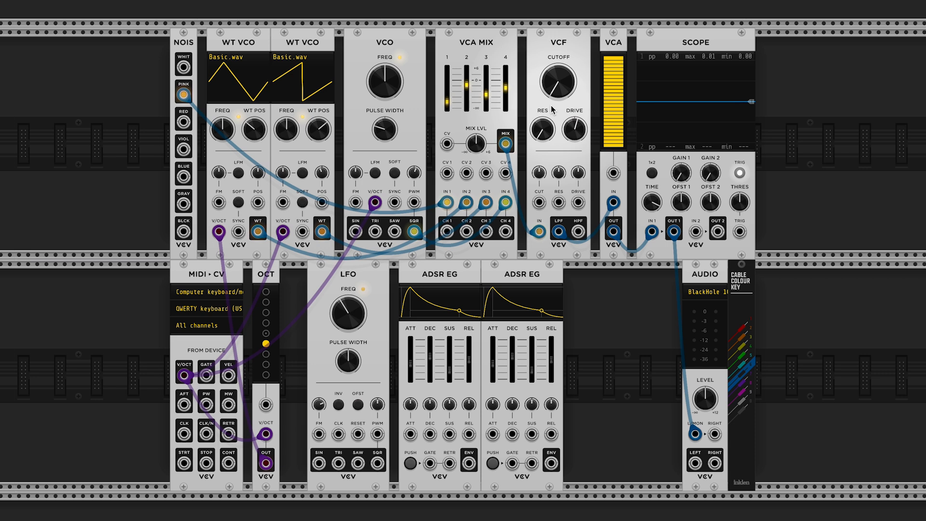
{"action": "mouse_move", "coordinate": [559, 92]}
{"action": "left_click_drag", "start_coordinate": [543, 130], "coordinate": [543, 117]}
{"action": "left_click_drag", "start_coordinate": [559, 82], "coordinate": [559, 50]}
{"action": "left_click_drag", "start_coordinate": [543, 130], "coordinate": [543, 124]}
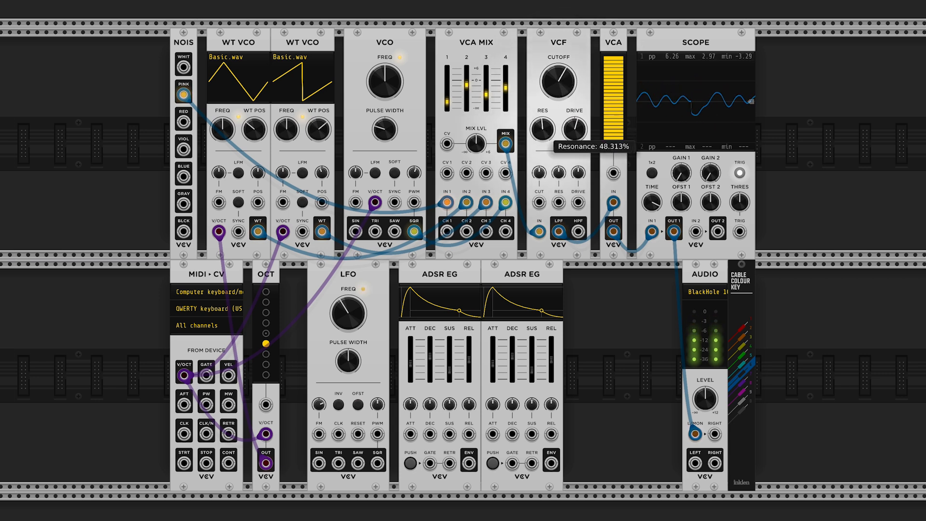
Raise the VCF resonance well above its midpoint and sweep the cutoff frequency up to 6618.6 Hz and back down to 281.77 Hz
{"action": "left_click_drag", "start_coordinate": [558, 81], "coordinate": [558, 79]}
{"action": "left_click_drag", "start_coordinate": [543, 129], "coordinate": [543, 123]}
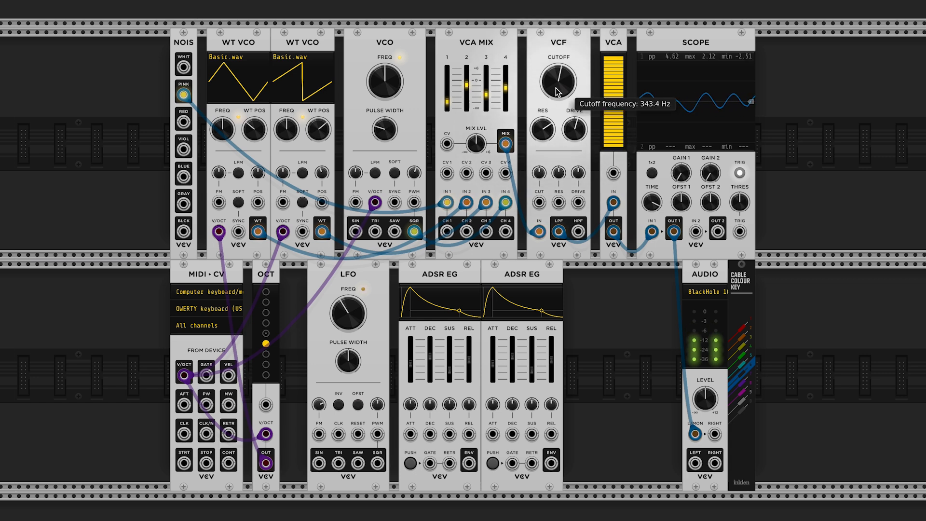
{"action": "left_click_drag", "start_coordinate": [559, 81], "coordinate": [559, 77]}
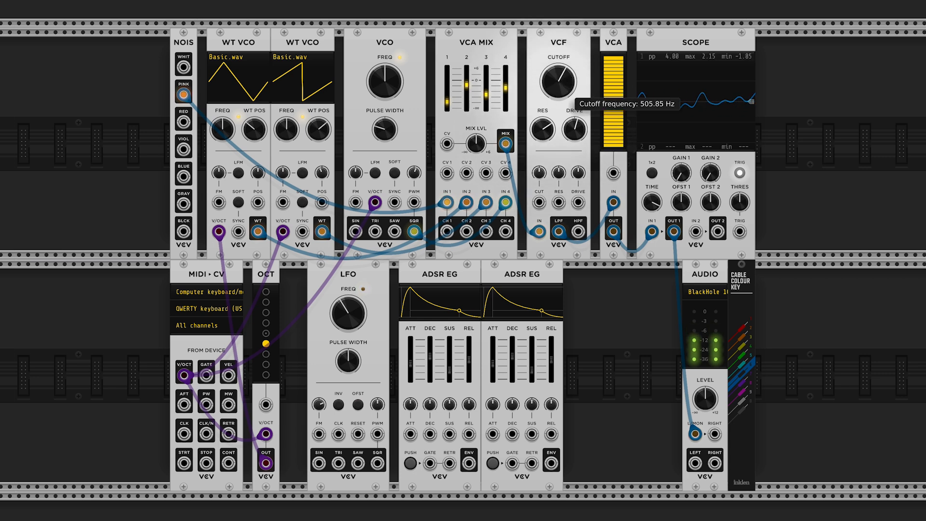
{"action": "left_click_drag", "start_coordinate": [543, 129], "coordinate": [543, 120]}
{"action": "left_click_drag", "start_coordinate": [559, 81], "coordinate": [559, 78]}
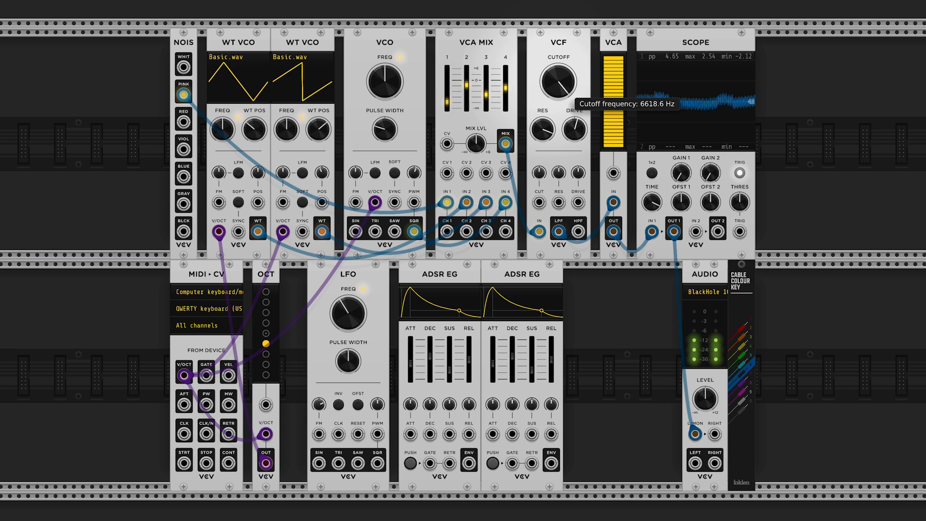
{"action": "left_click_drag", "start_coordinate": [558, 80], "coordinate": [558, 84]}
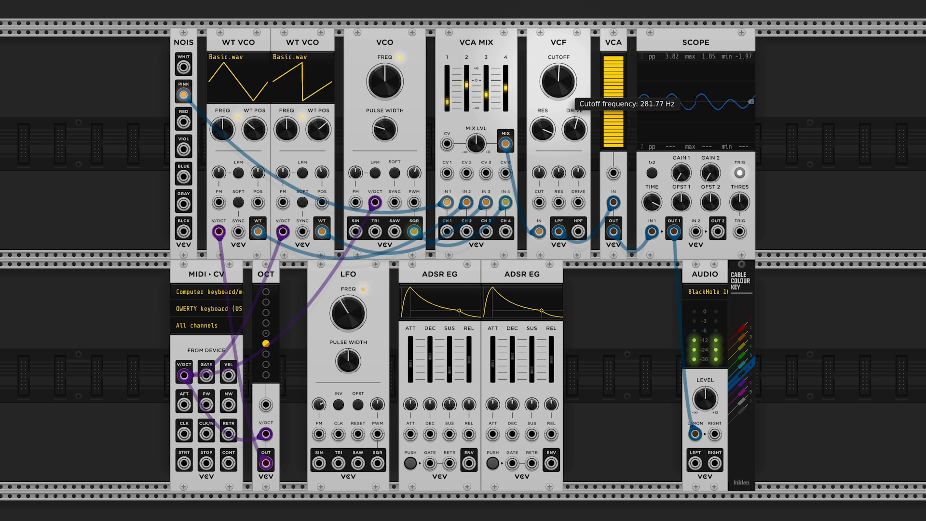
Lower the VCF resonance to roughly a quarter and sweep the cutoff frequency, leaving it at its minimum
{"action": "left_click_drag", "start_coordinate": [543, 129], "coordinate": [543, 145]}
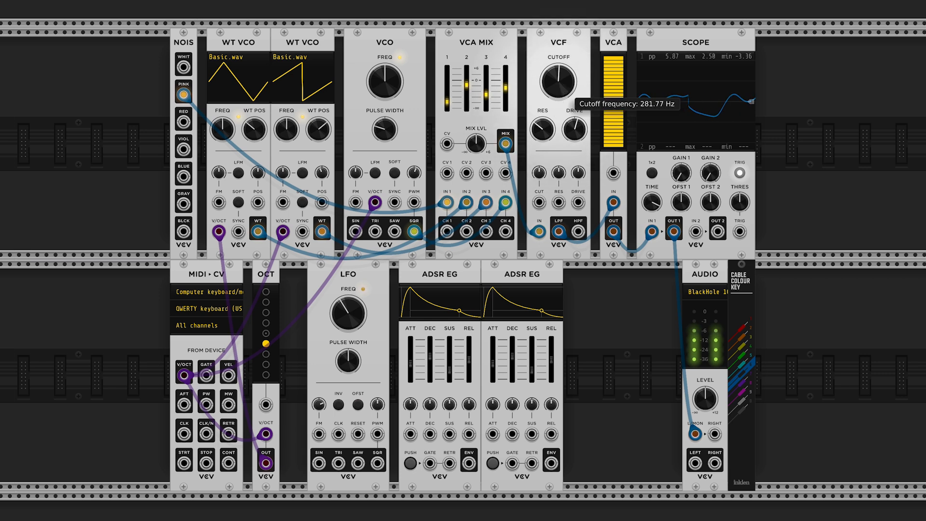
{"action": "mouse_move", "coordinate": [558, 81]}
{"action": "left_mouse_down"}
{"action": "mouse_move", "coordinate": [559, 51]}
{"action": "mouse_move", "coordinate": [559, 69]}
{"action": "left_mouse_up"}
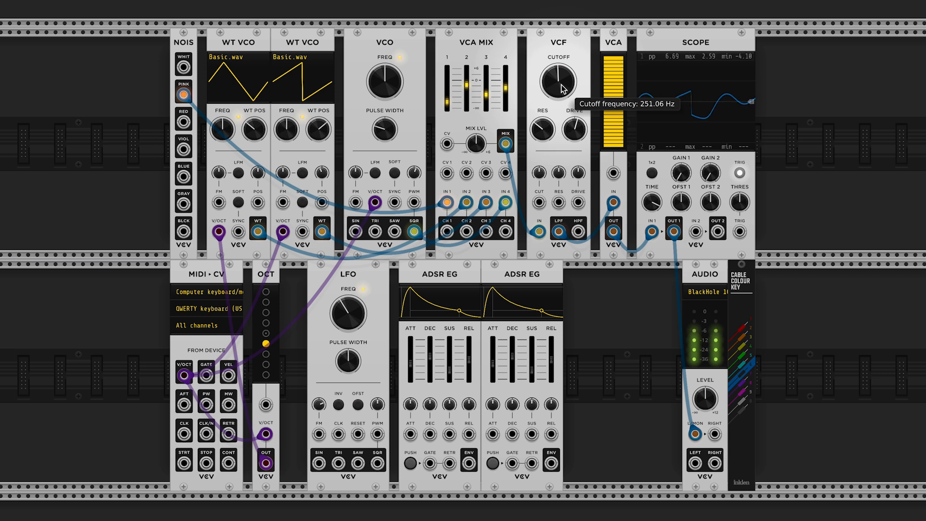
{"action": "left_click_drag", "start_coordinate": [562, 89], "coordinate": [564, 89]}
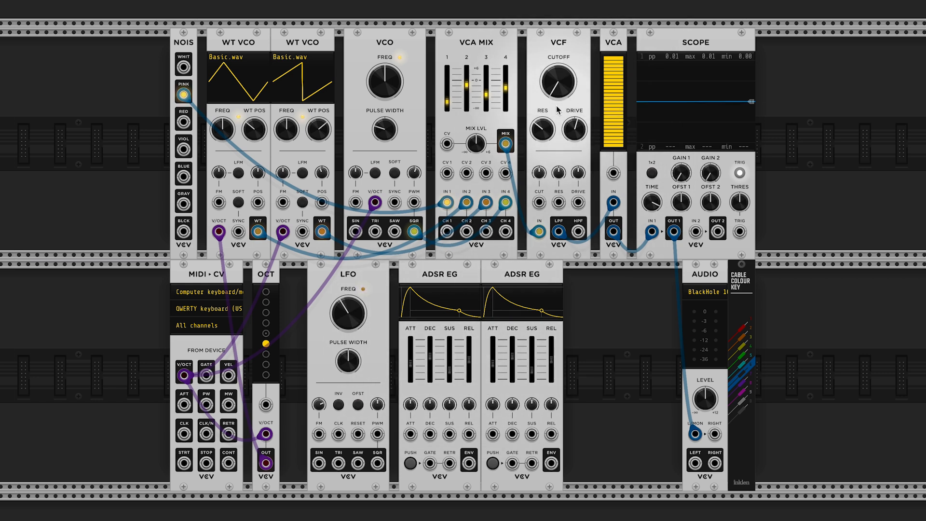
Patch the MIDI-CV gate and retrigger outputs into the gate and retrigger inputs of both ADSR envelopes
{"action": "left_click_drag", "start_coordinate": [511, 465], "coordinate": [206, 375]}
{"action": "left_click_drag", "start_coordinate": [430, 464], "coordinate": [207, 375]}
{"action": "left_click_drag", "start_coordinate": [228, 435], "coordinate": [449, 466]}
{"action": "left_click_drag", "start_coordinate": [531, 465], "coordinate": [226, 438]}
Patch the second ADSR envelope to the VCA level CV and the first to the VCF cutoff CV input, and play a note
{"action": "left_click_drag", "start_coordinate": [552, 463], "coordinate": [613, 172]}
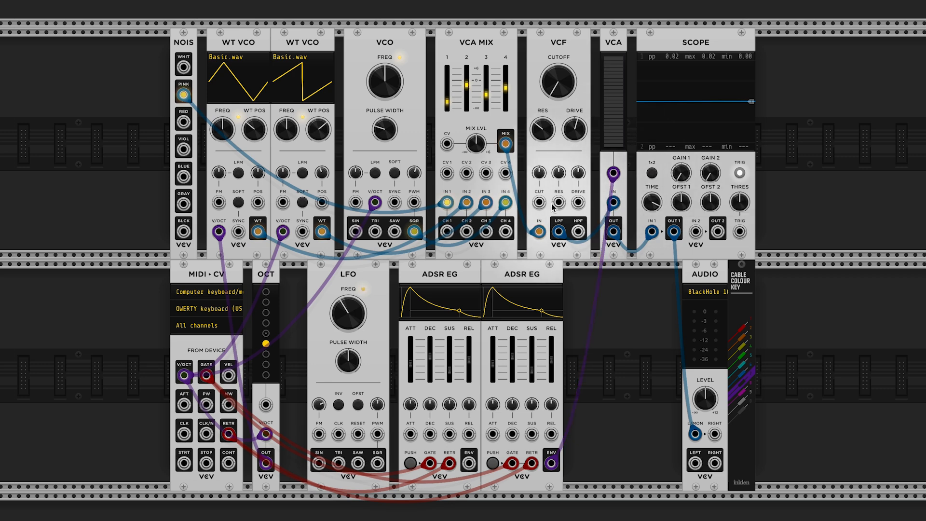
{"action": "left_click_drag", "start_coordinate": [540, 202], "coordinate": [469, 463]}
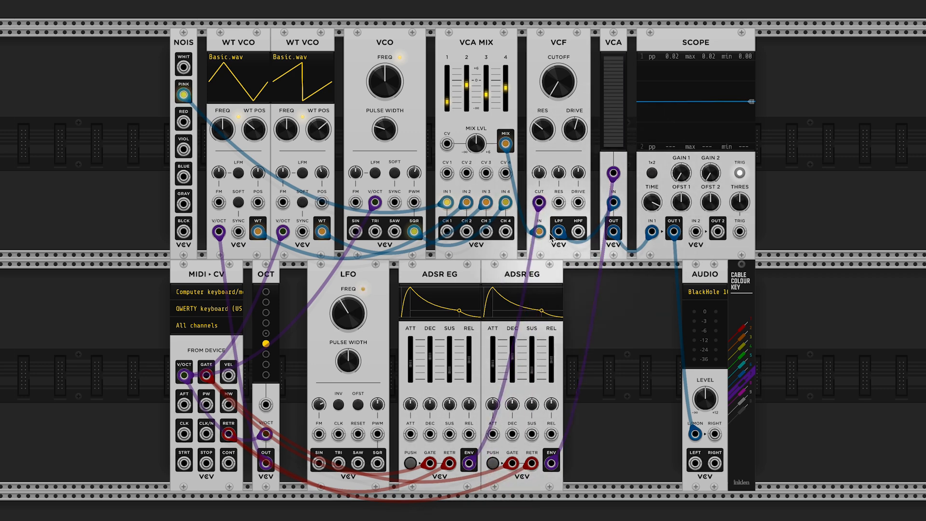
{"action": "key", "text": "z"}
Set the VCF cutoff frequency to 1273.2 Hz and raise the second ADSR's sustain level, playing test notes
{"action": "left_click_drag", "start_coordinate": [561, 89], "coordinate": [561, 9]}
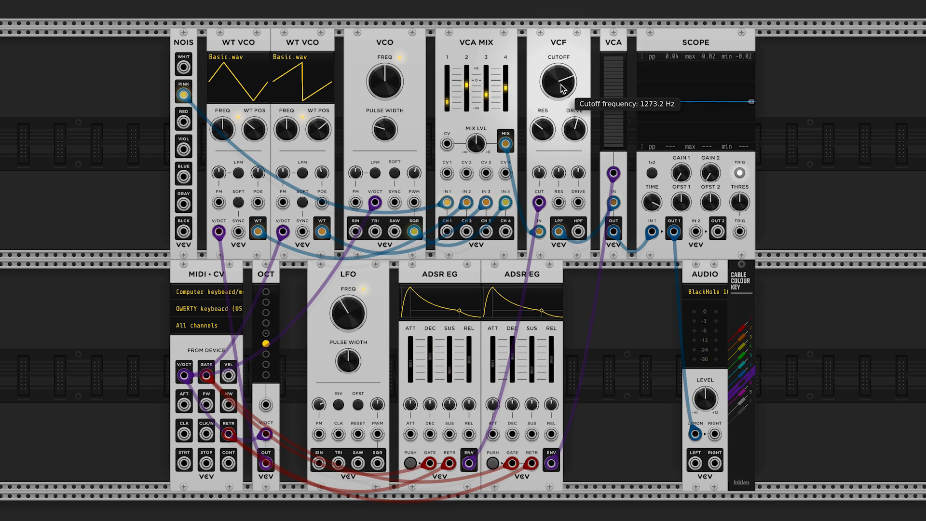
{"action": "key", "text": "z"}
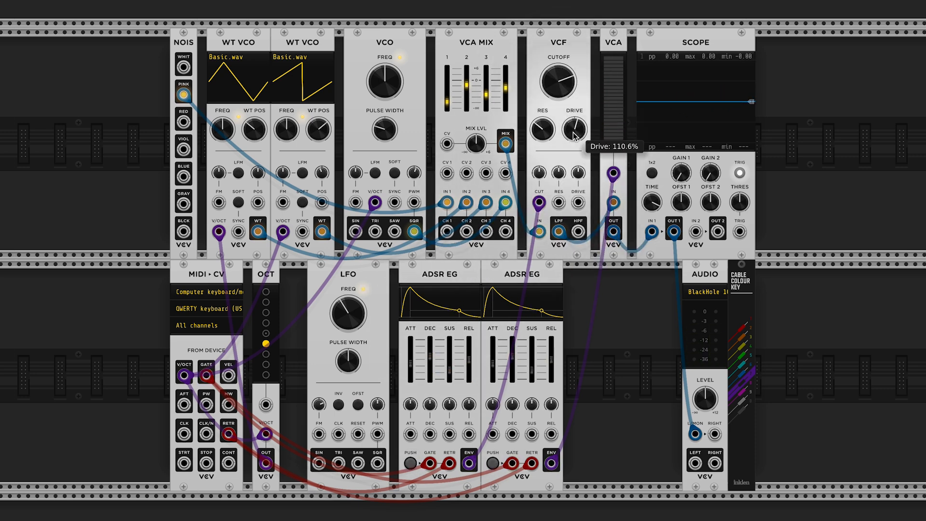
{"action": "left_click_drag", "start_coordinate": [532, 376], "coordinate": [532, 351]}
{"action": "key", "text": "z"}
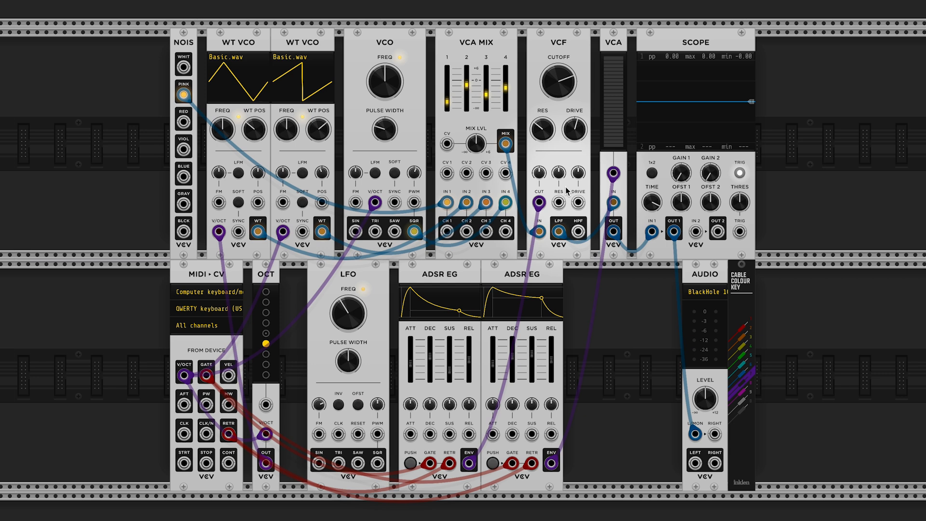
{"action": "key", "text": "z"}
{"action": "key", "text": "z"}
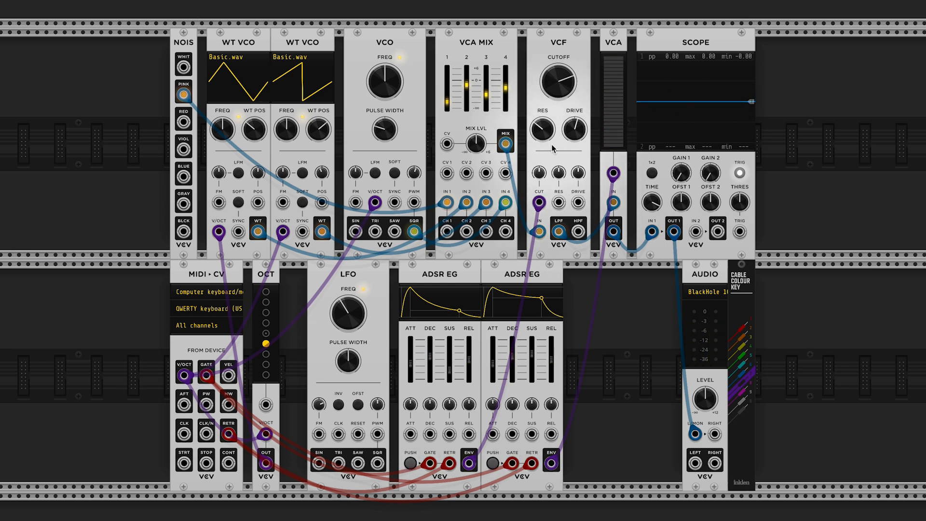
Set the VCF cutoff CV amount to 34.667% and play repeated notes to hear the filter envelope
{"action": "mouse_move", "coordinate": [427, 334]}
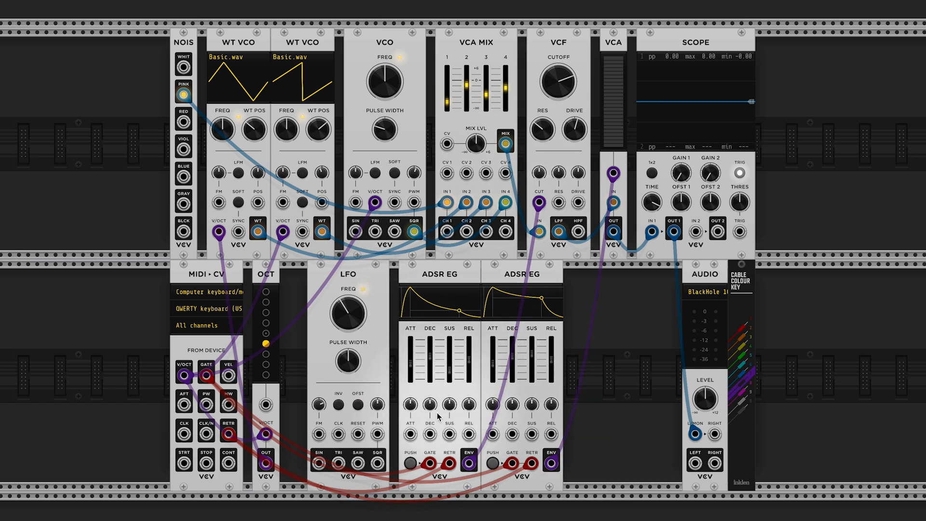
{"action": "mouse_move", "coordinate": [451, 356]}
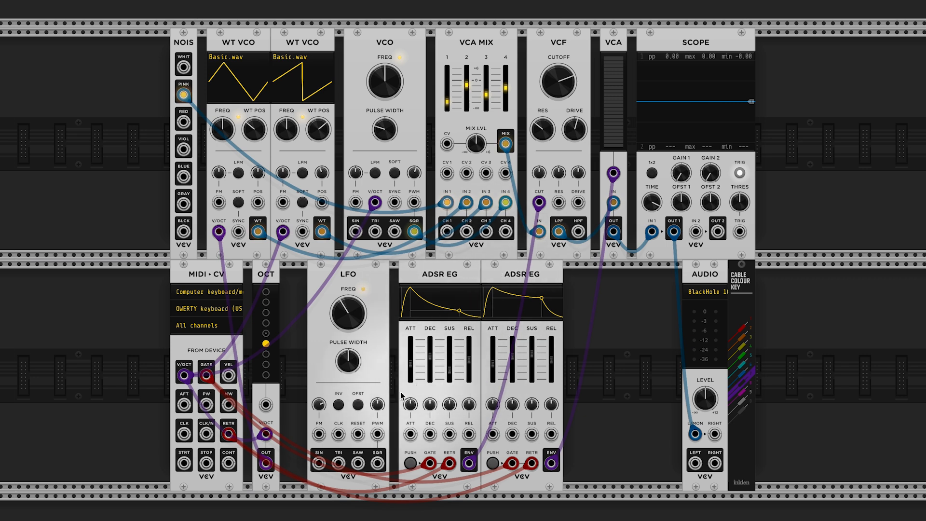
{"action": "mouse_move", "coordinate": [541, 172]}
{"action": "left_click_drag", "start_coordinate": [541, 172], "coordinate": [541, 172]}
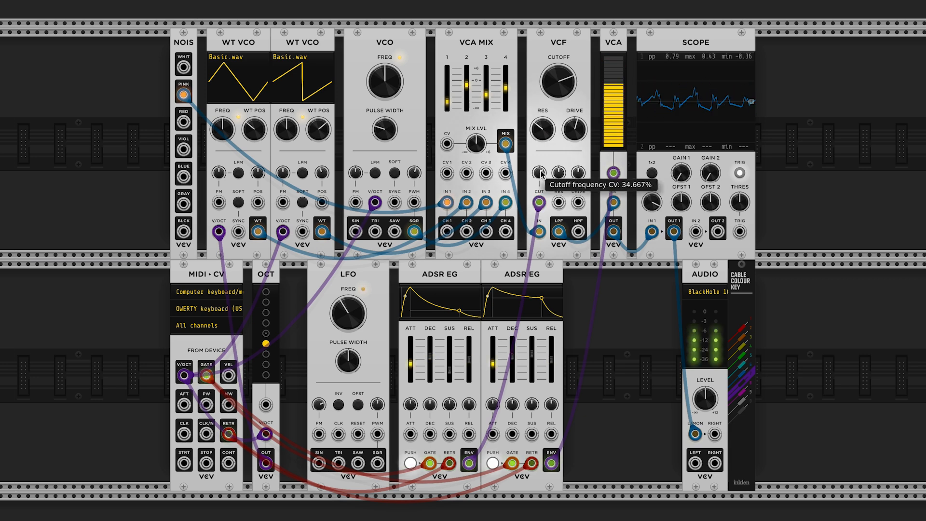
{"action": "key", "text": "z"}
{"action": "key", "text": "z"}
{"action": "key", "text": "z"}
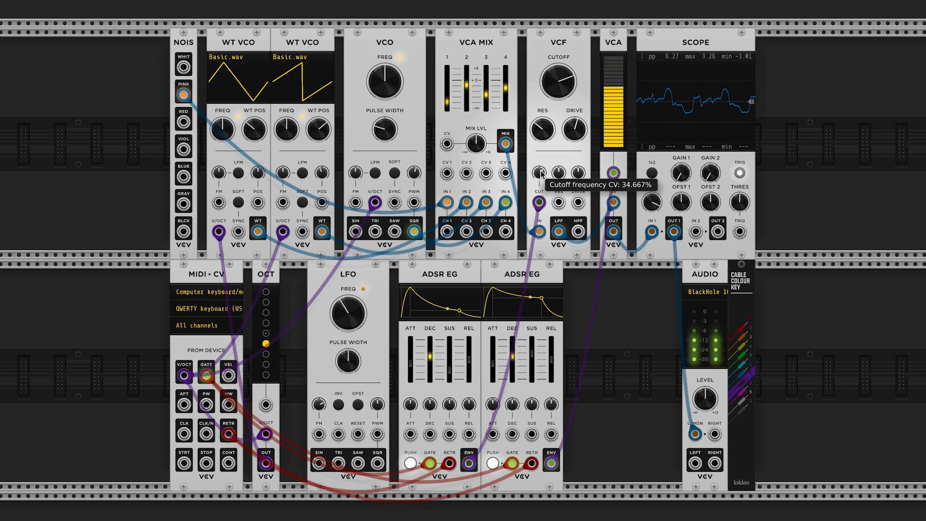
Lower the VCF cutoff CV amount to 25.867% and play a series of test notes
{"action": "left_click_drag", "start_coordinate": [540, 172], "coordinate": [540, 176]}
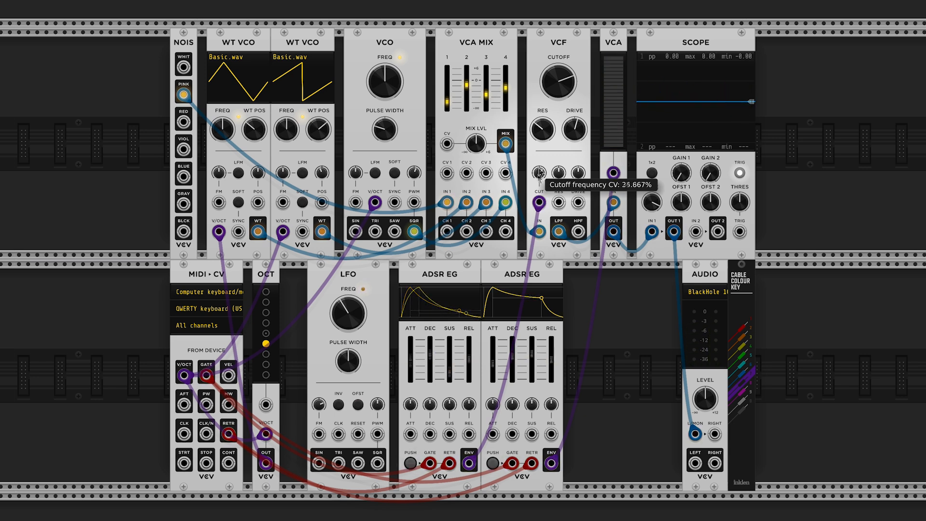
{"action": "key", "text": "z"}
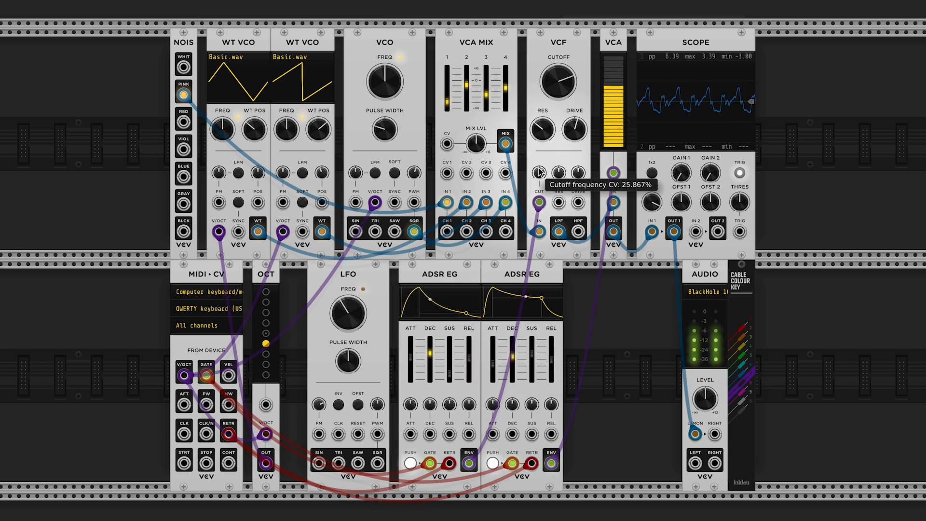
{"action": "key", "text": "z"}
{"action": "key", "text": "z"}
{"action": "key", "text": "z"}
{"action": "key", "text": "z"}
{"action": "key", "text": "v"}
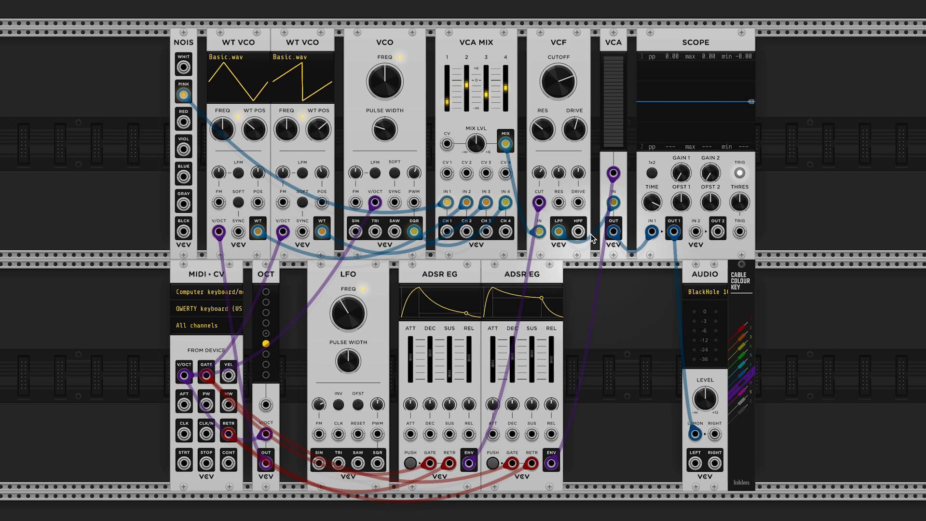
Replace the envelope cable at the VCF cutoff CV input with the LFO's sine output, and turn on the LFO offset
{"action": "left_click_drag", "start_coordinate": [539, 202], "coordinate": [622, 377]}
{"action": "left_click_drag", "start_coordinate": [320, 463], "coordinate": [538, 203]}
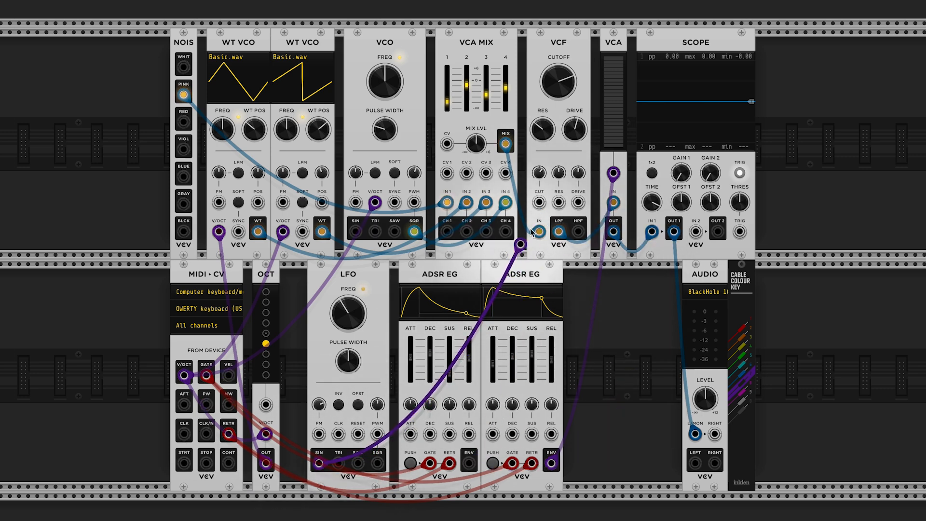
{"action": "left_click", "coordinate": [359, 405]}
{"action": "key", "text": "z"}
Try an LFO frequency of 11.267 Hz with a sounding note, and reduce the frequency well below its midpoint
{"action": "left_click_drag", "start_coordinate": [348, 313], "coordinate": [349, 287]}
{"action": "key", "text": "q"}
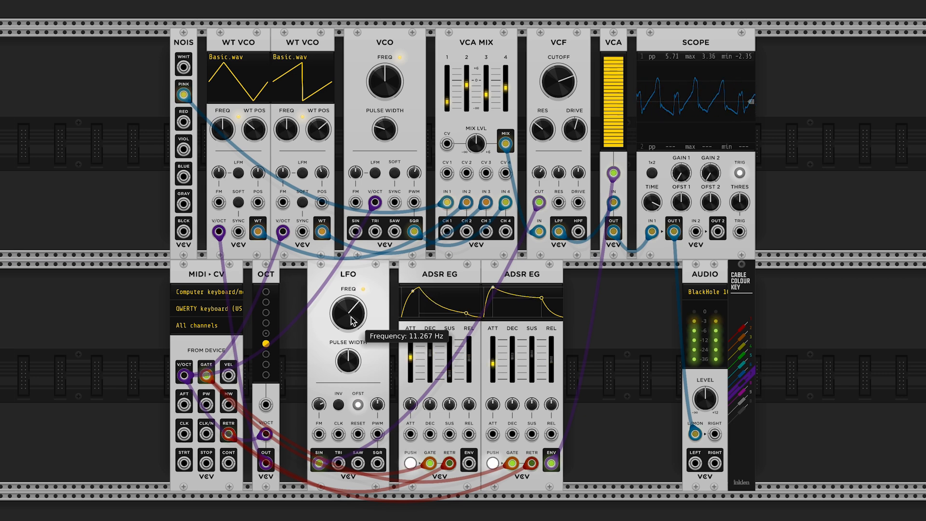
{"action": "left_click_drag", "start_coordinate": [351, 319], "coordinate": [352, 342]}
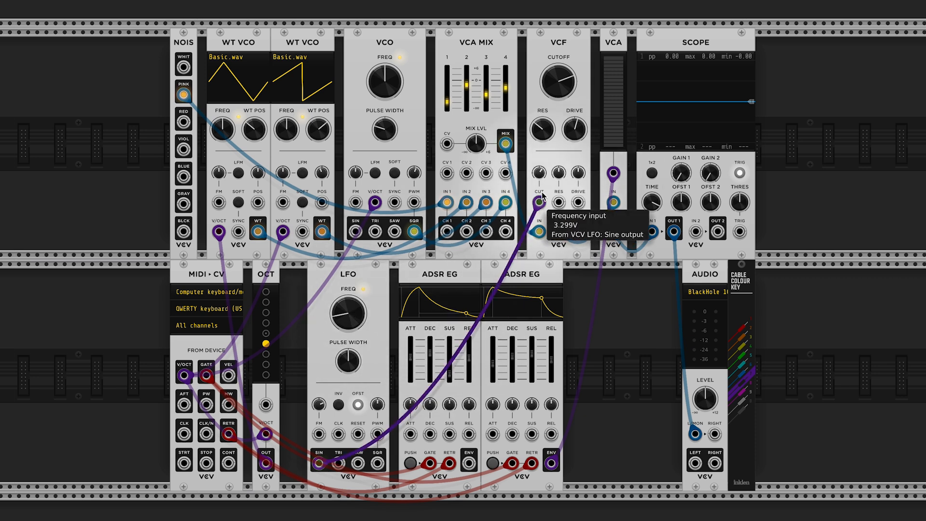
Route the LFO sine into CV MIX input 2 and the first ADSR envelope into input 3, with the mix feeding the VCF cutoff
{"action": "left_click_drag", "start_coordinate": [543, 199], "coordinate": [588, 298]}
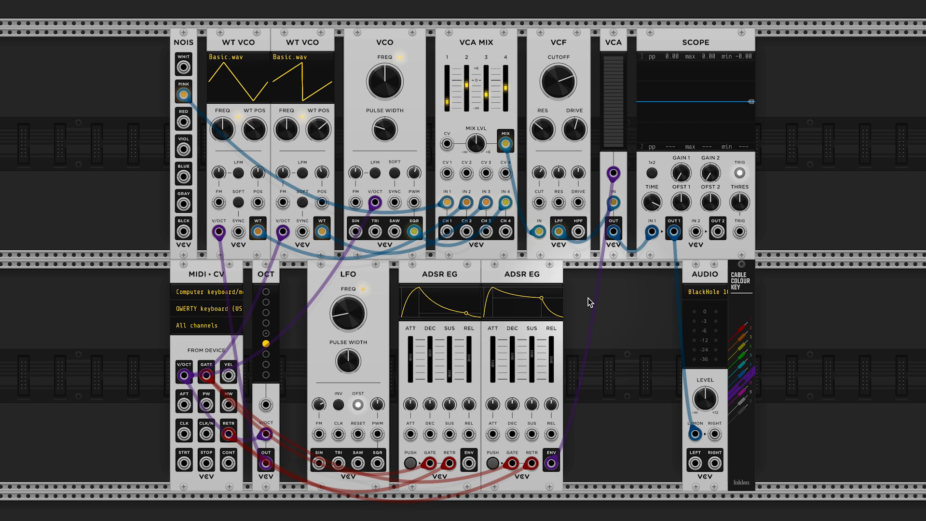
{"action": "left_click_drag", "start_coordinate": [319, 463], "coordinate": [588, 411]}
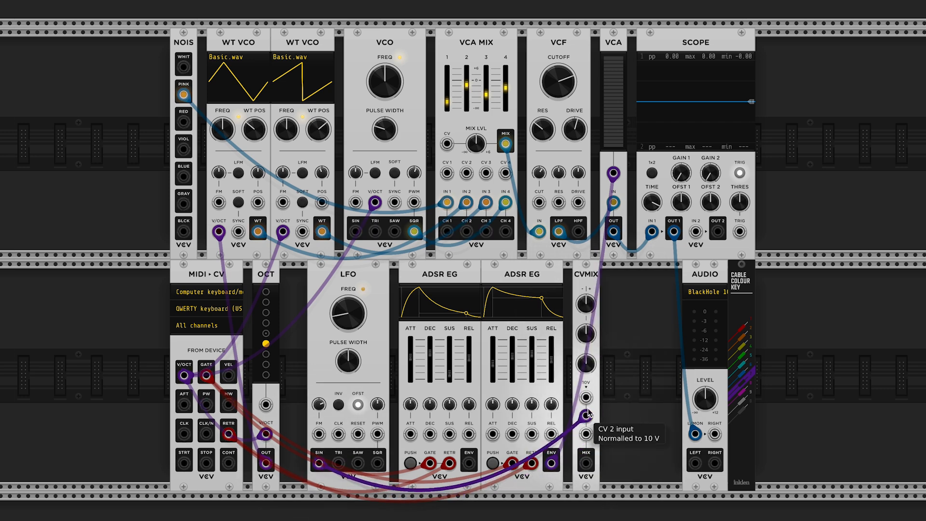
{"action": "left_click_drag", "start_coordinate": [469, 463], "coordinate": [587, 434]}
{"action": "left_click_drag", "start_coordinate": [586, 463], "coordinate": [544, 203]}
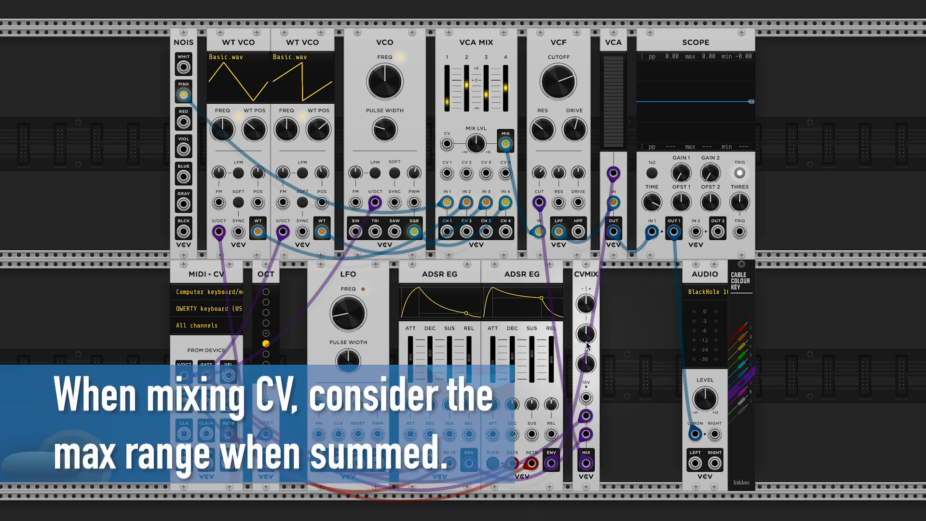
Set CV MIX level 2 to 93.735% and raise the LFO frequency above its midpoint while holding a note
{"action": "key", "text": "z"}
{"action": "left_click_drag", "start_coordinate": [587, 338], "coordinate": [587, 333]}
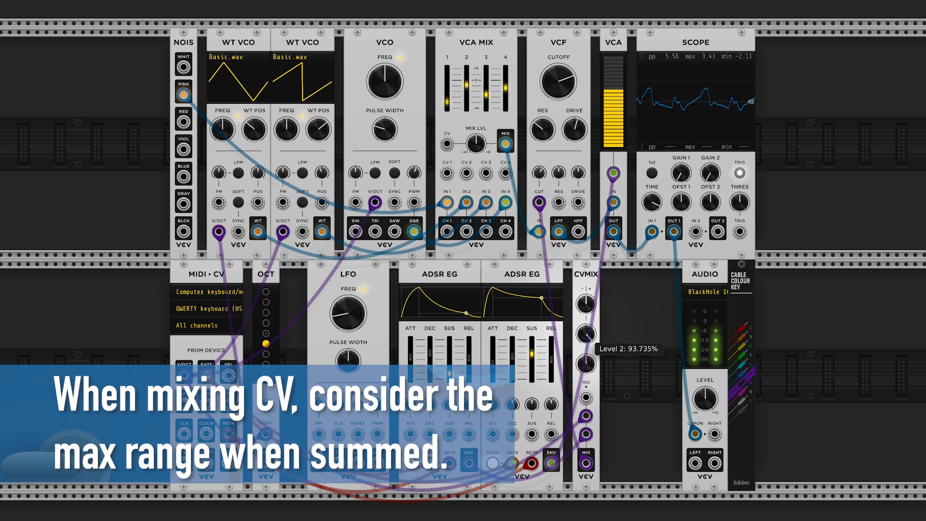
{"action": "left_click_drag", "start_coordinate": [349, 317], "coordinate": [348, 308]}
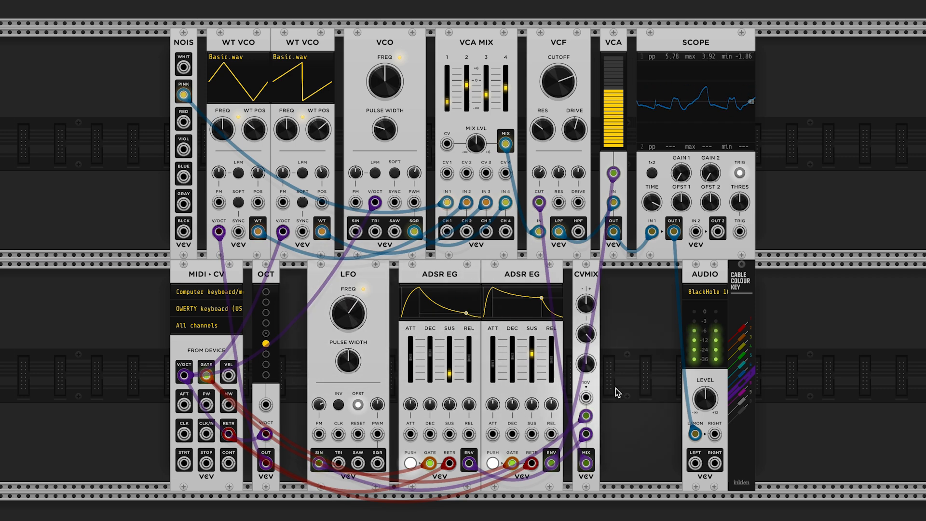
Set CV MIX level 3 to 58.554% and reduce level 2 to a similar amount, playing test notes
{"action": "left_click_drag", "start_coordinate": [586, 364], "coordinate": [586, 359]}
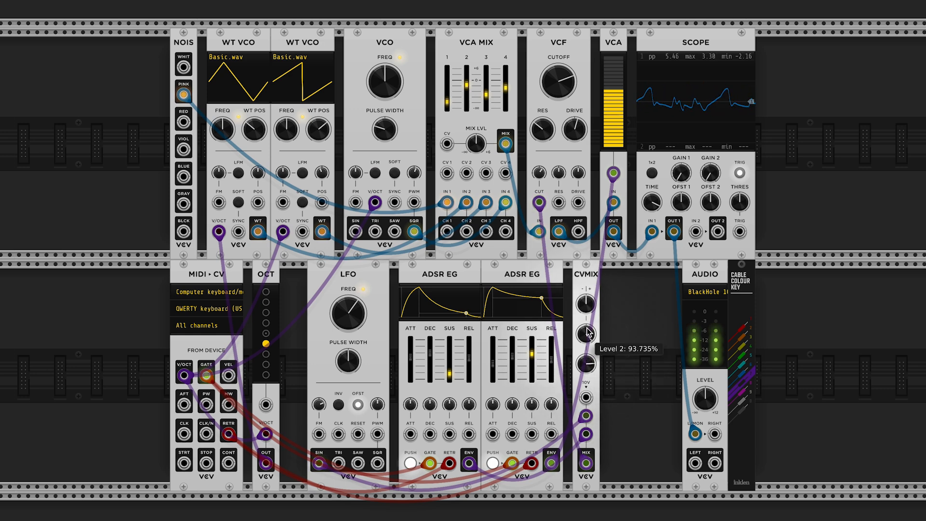
{"action": "left_click_drag", "start_coordinate": [586, 334], "coordinate": [586, 335]}
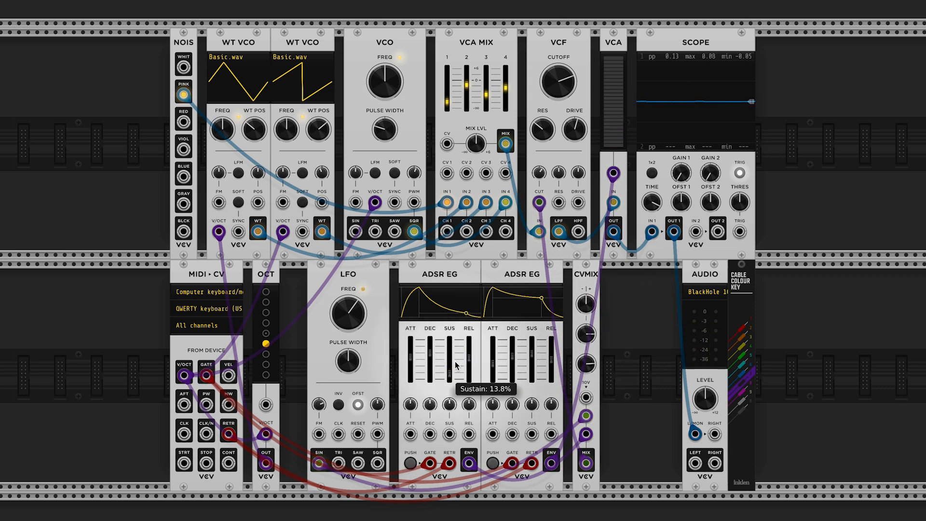
{"action": "key", "text": "z"}
{"action": "key", "text": "z"}
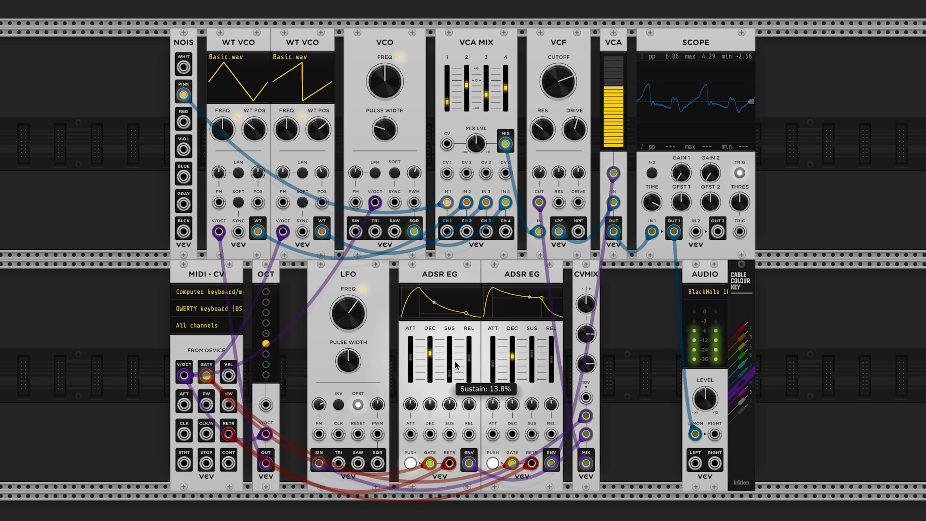
{"action": "key", "text": "z"}
{"action": "key", "text": "z"}
{"action": "key", "text": "z"}
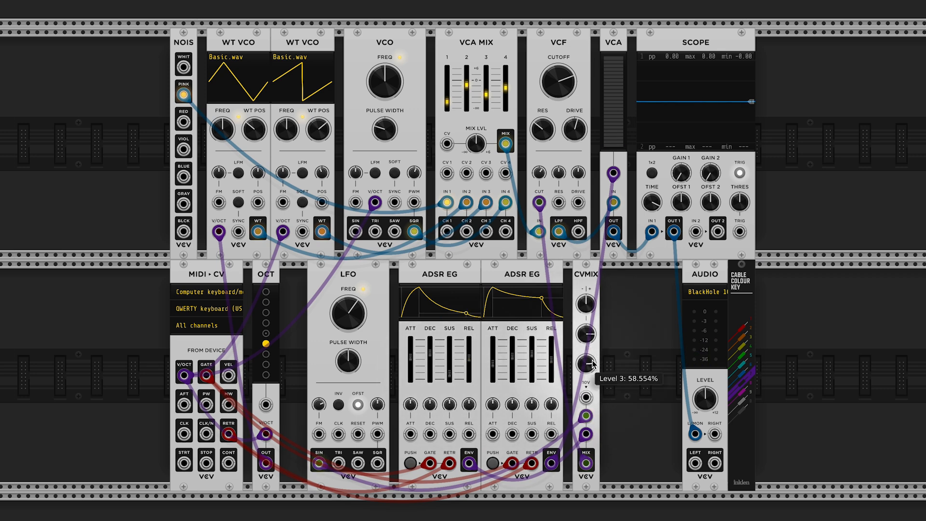
Set CV MIX level 3 to -44.337% and play repeated test notes
{"action": "left_click_drag", "start_coordinate": [593, 362], "coordinate": [592, 362]}
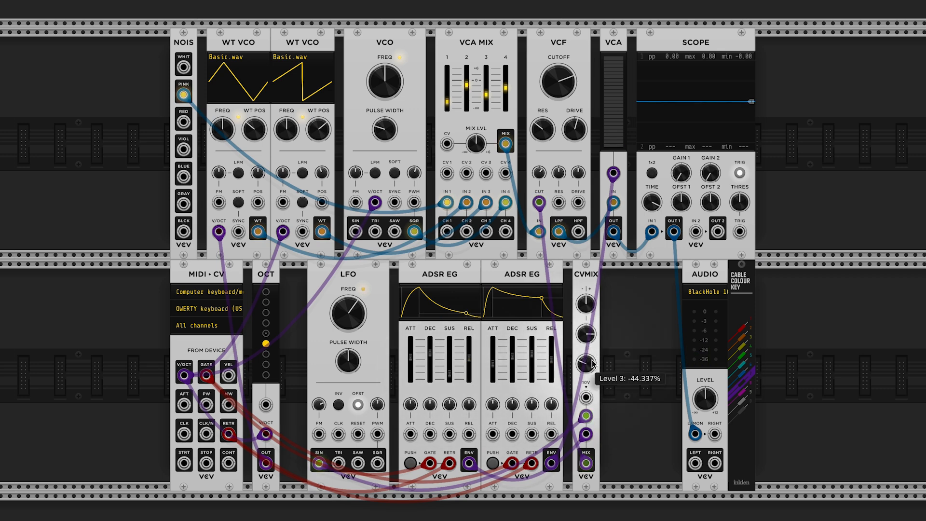
{"action": "key", "text": "z"}
{"action": "key", "text": "z"}
{"action": "key", "text": "z"}
{"action": "key", "text": "z"}
{"action": "key", "text": "z"}
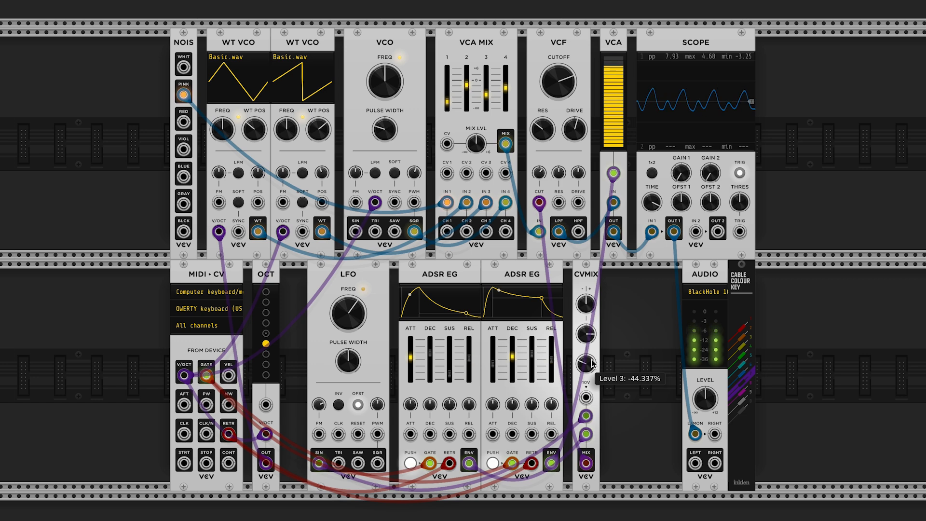
{"action": "key", "text": "z"}
{"action": "key", "text": "z"}
Raise CV MIX level 2 and set level 3 to -37.831% while playing test notes
{"action": "left_click_drag", "start_coordinate": [592, 333], "coordinate": [593, 361]}
{"action": "key", "text": "z"}
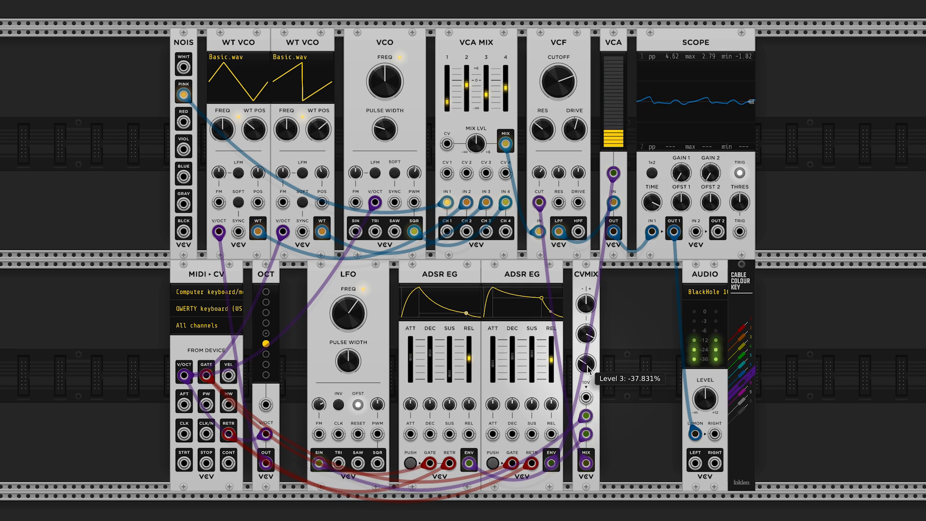
{"action": "key", "text": "z"}
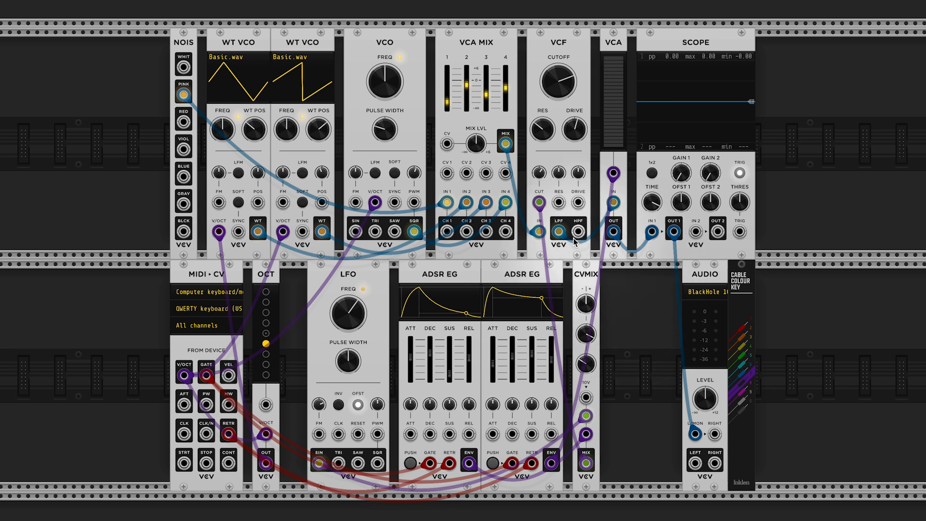
Replace the CV MIX connection at the VCF cutoff input with the MIDI-CV V/OCT output
{"action": "mouse_move", "coordinate": [540, 206]}
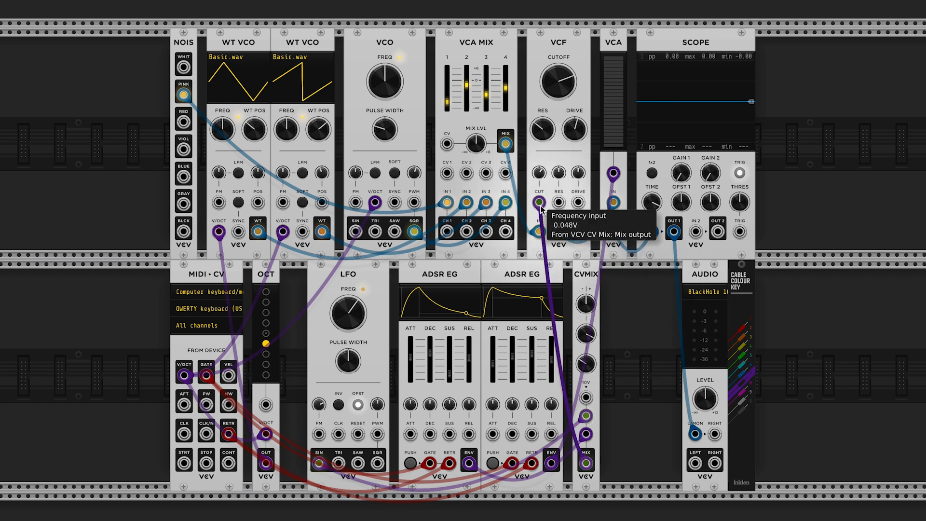
{"action": "mouse_move", "coordinate": [543, 179]}
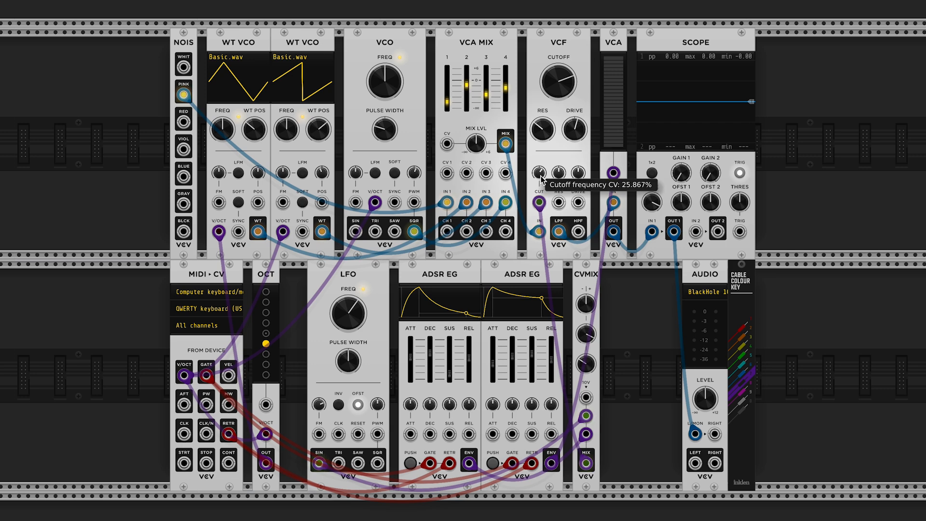
{"action": "left_click_drag", "start_coordinate": [541, 204], "coordinate": [184, 376]}
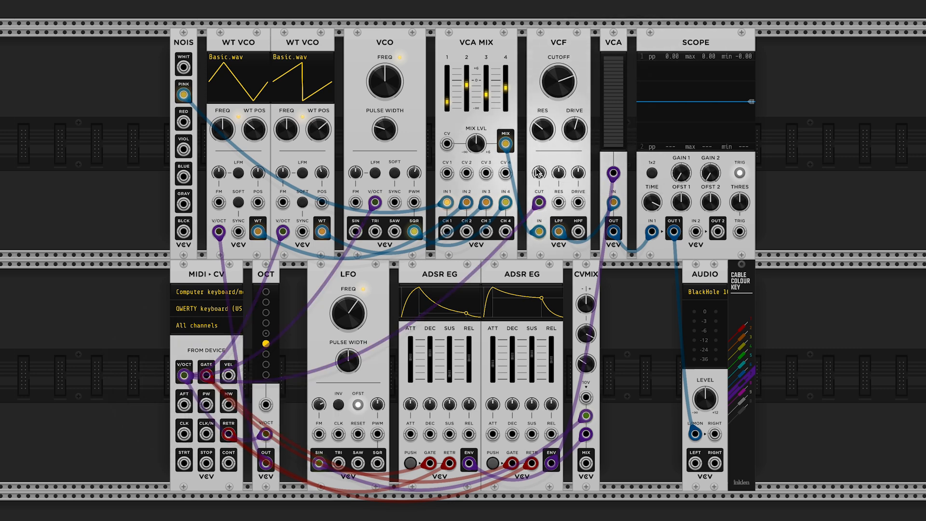
Raise the VCF cutoff CV amount well above its midpoint and play low and high notes to test keyboard tracking
{"action": "key", "text": "z"}
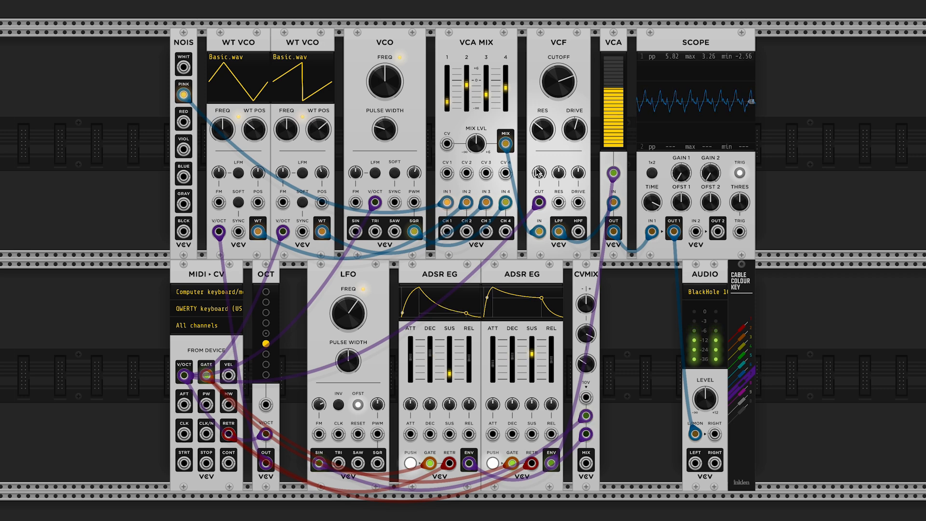
{"action": "key", "text": "c"}
{"action": "key", "text": "b"}
{"action": "key", "text": "m"}
{"action": "key", "text": "comma"}
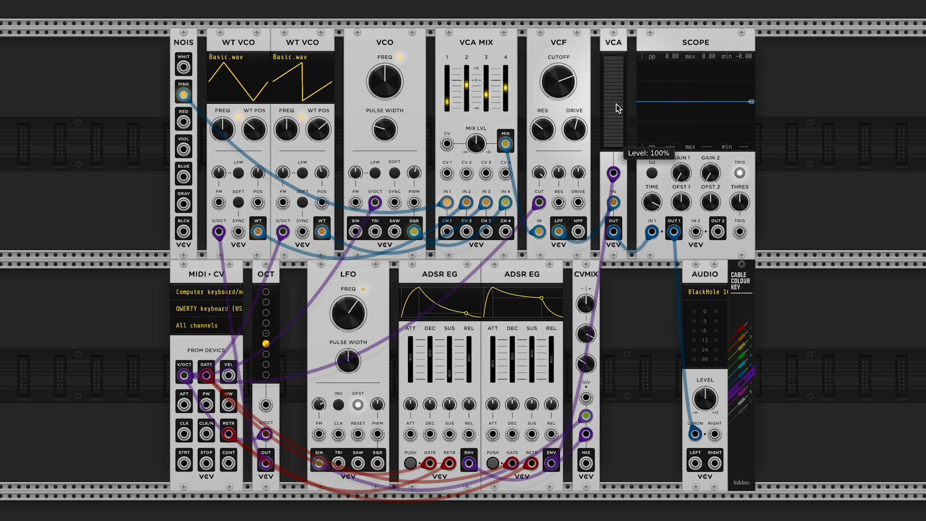
{"action": "key", "text": "z"}
{"action": "key", "text": "z"}
{"action": "key", "text": "z"}
{"action": "key", "text": "z"}
{"action": "key", "text": "z"}
{"action": "key", "text": "q"}
{"action": "key", "text": "z"}
{"action": "key", "text": "z"}
{"action": "key", "text": "z"}
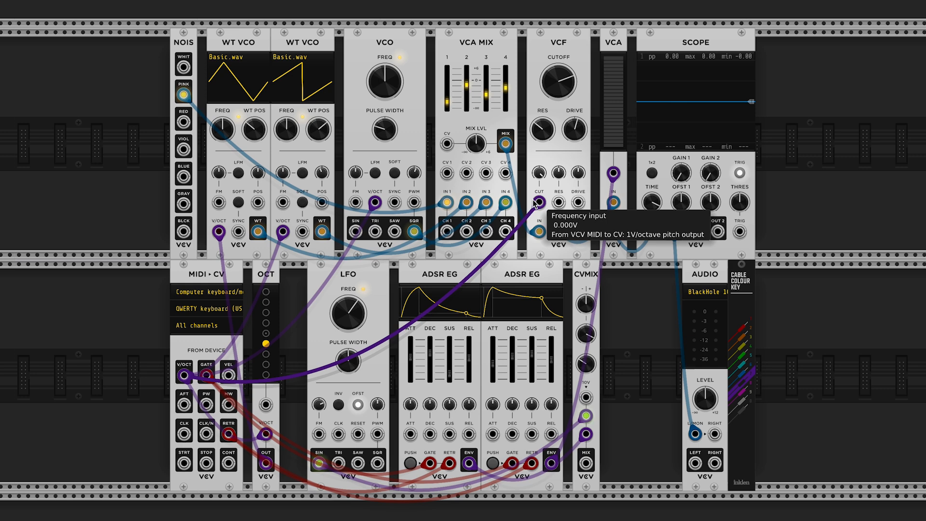
Move the MIDI-CV V/OCT cable to CV MIX input 1 and patch the mix output into the VCF cutoff input
{"action": "left_click_drag", "start_coordinate": [536, 203], "coordinate": [586, 397]}
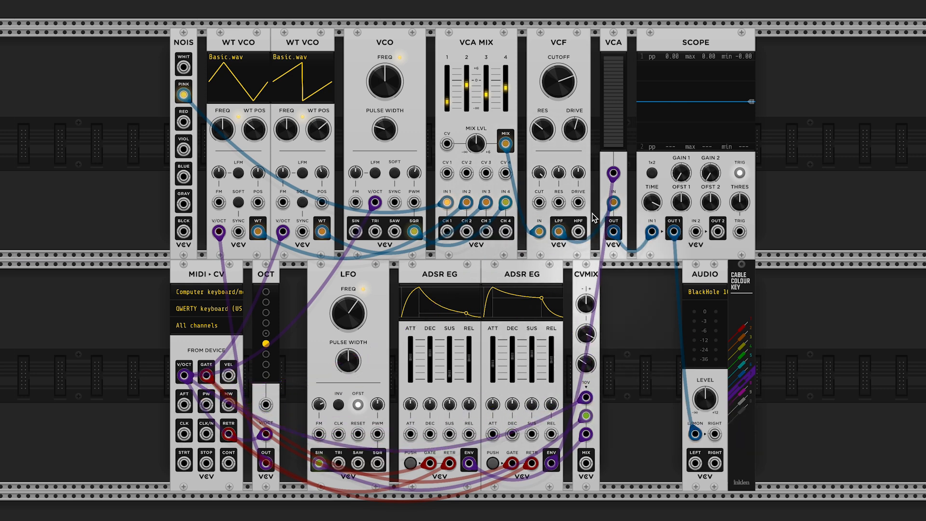
{"action": "left_click_drag", "start_coordinate": [586, 463], "coordinate": [539, 203]}
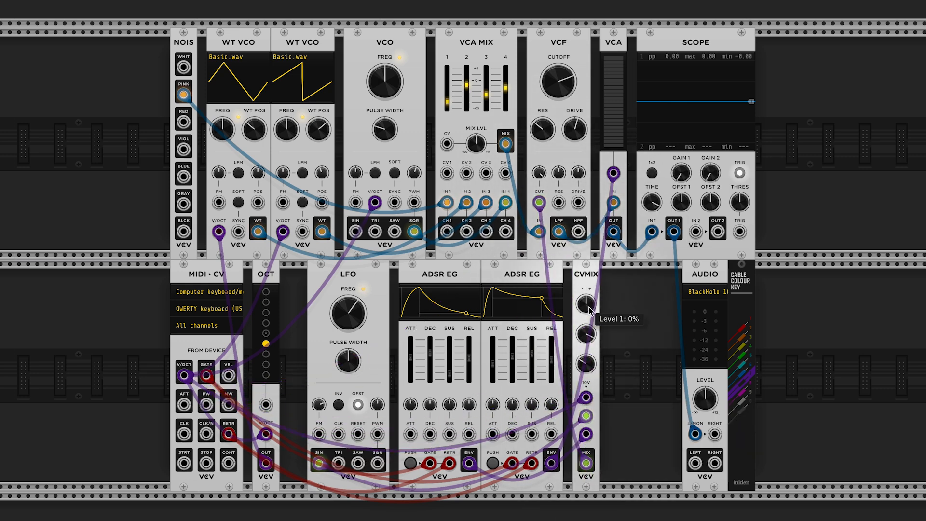
Raise CV MIX level 1, reduce level 2 and set level 3 to -32.048% while playing test notes
{"action": "left_click_drag", "start_coordinate": [589, 336], "coordinate": [589, 386]}
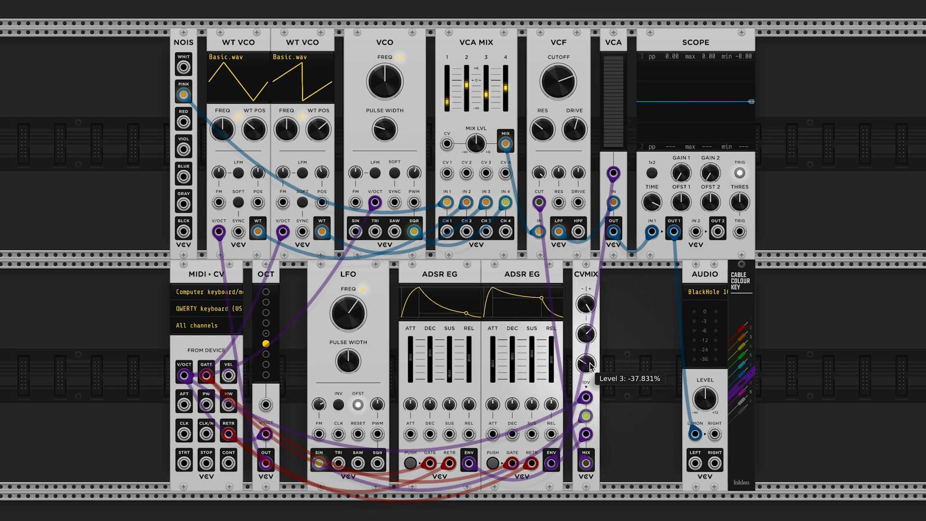
{"action": "key", "text": "z"}
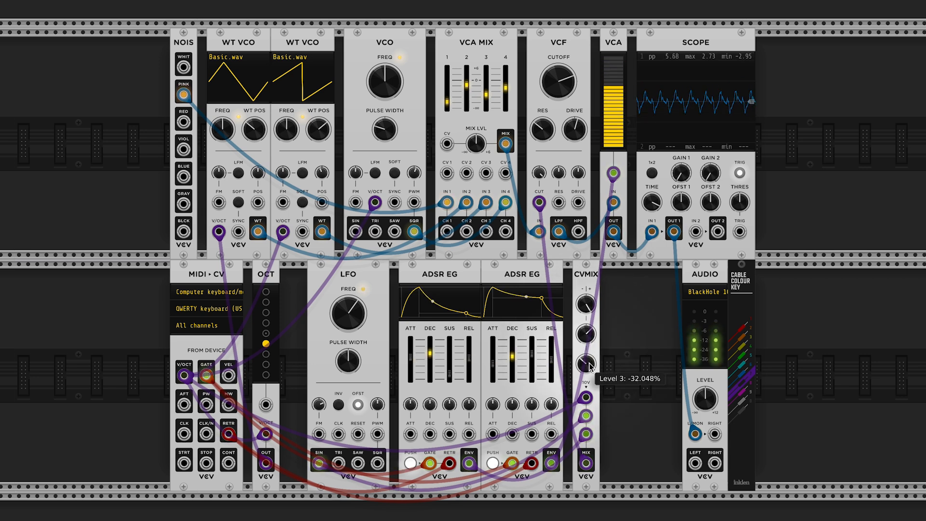
{"action": "key", "text": "z"}
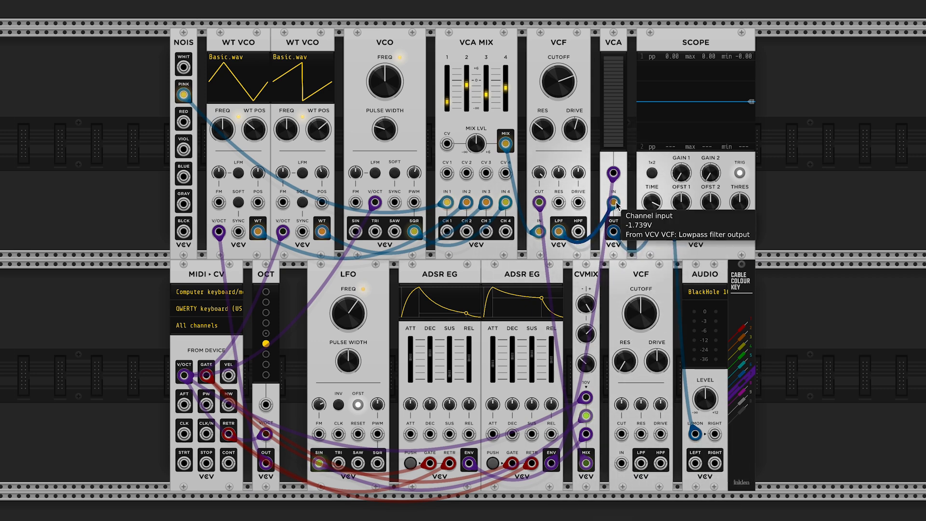
Chain the first VCF's lowpass output through the second VCF's highpass output into the VCA input, playing test notes
{"action": "mouse_move", "coordinate": [617, 205]}
{"action": "left_mouse_down"}
{"action": "mouse_move", "coordinate": [621, 465]}
{"action": "mouse_move", "coordinate": [615, 204]}
{"action": "left_mouse_up"}
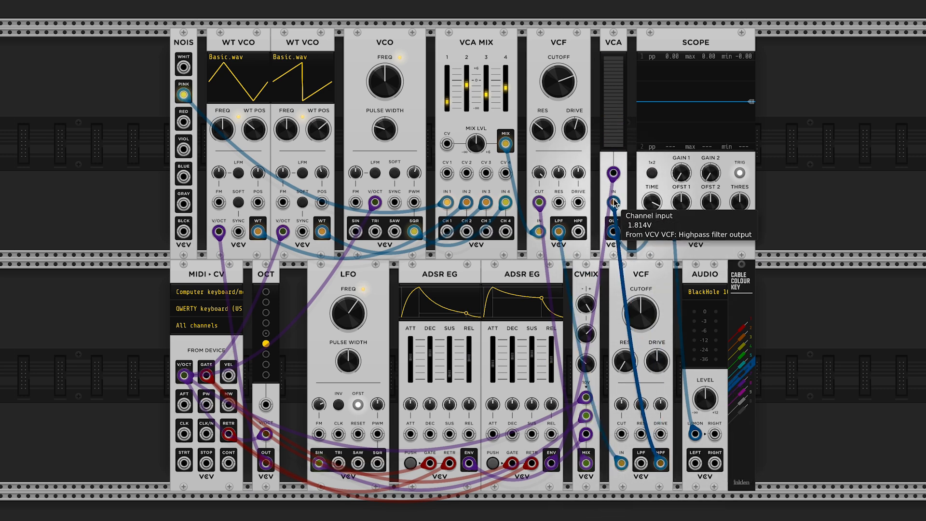
{"action": "key", "text": "z"}
{"action": "key", "text": "z"}
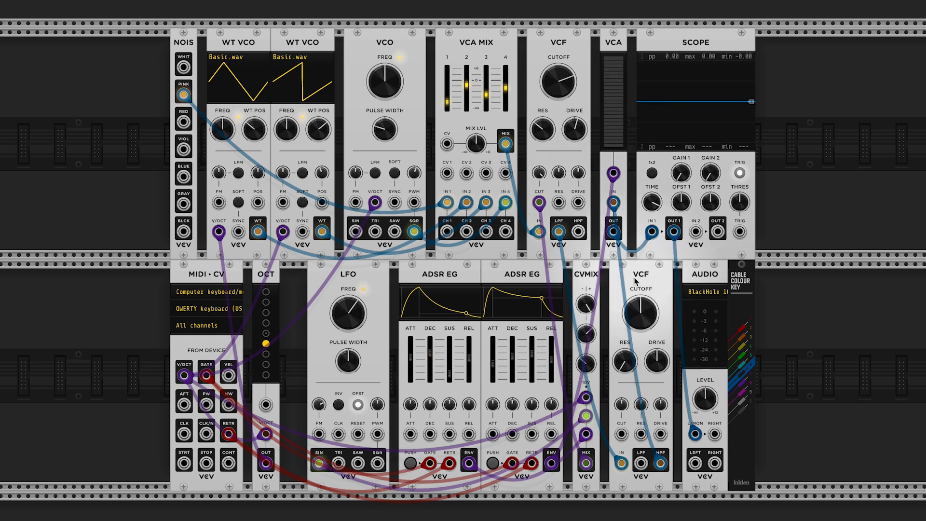
Lower the second VCF's cutoff frequency to 79.192 Hz while playing test notes
{"action": "mouse_move", "coordinate": [644, 311]}
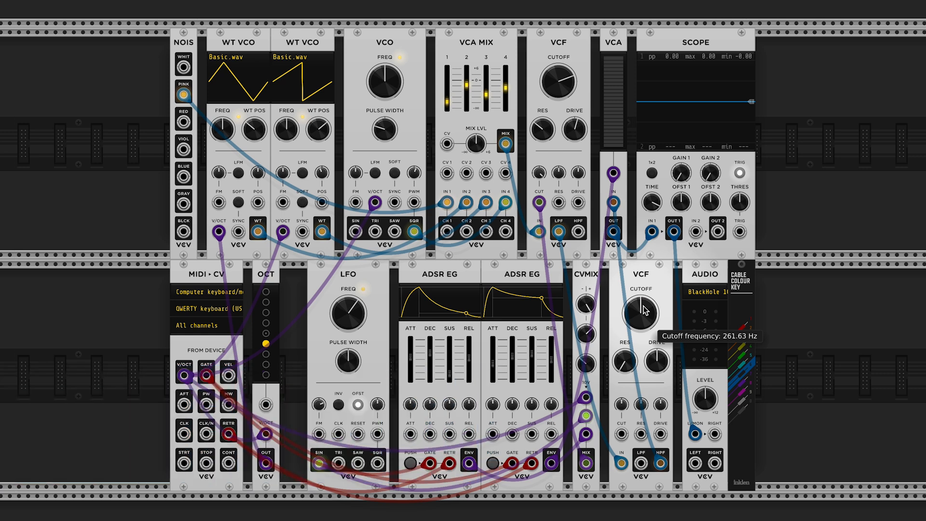
{"action": "key", "text": "z"}
{"action": "key", "text": "z"}
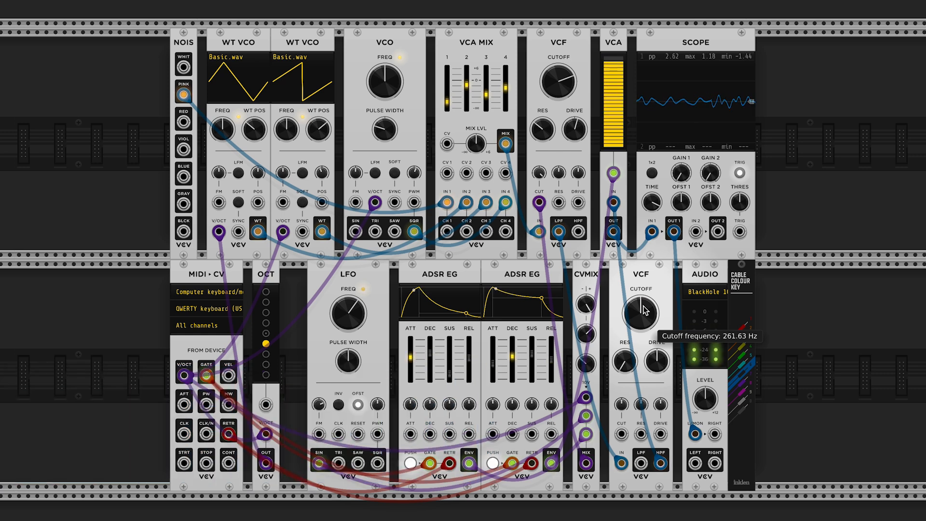
{"action": "left_click_drag", "start_coordinate": [645, 311], "coordinate": [645, 345]}
{"action": "key", "text": "z"}
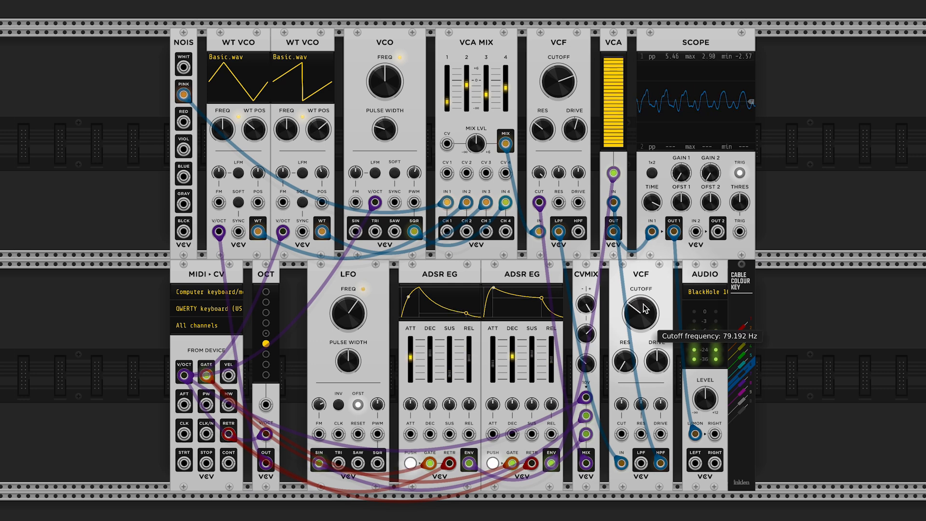
{"action": "key", "text": "z"}
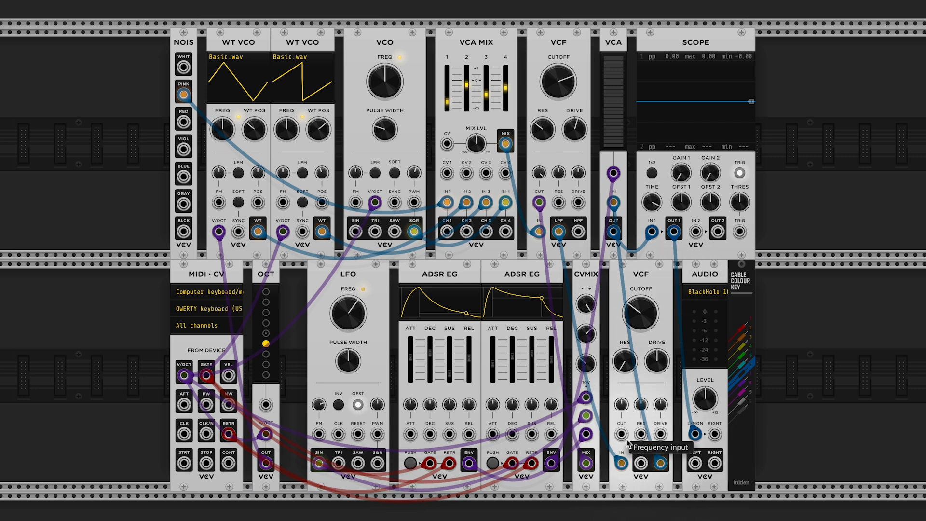
Patch the CV MIX output into the second VCF's cutoff input and set its cutoff CV to 35.467%, playing test notes
{"action": "left_click_drag", "start_coordinate": [624, 433], "coordinate": [590, 463]}
{"action": "key", "text": "7"}
{"action": "left_click_drag", "start_coordinate": [622, 404], "coordinate": [622, 387]}
{"action": "key", "text": "q"}
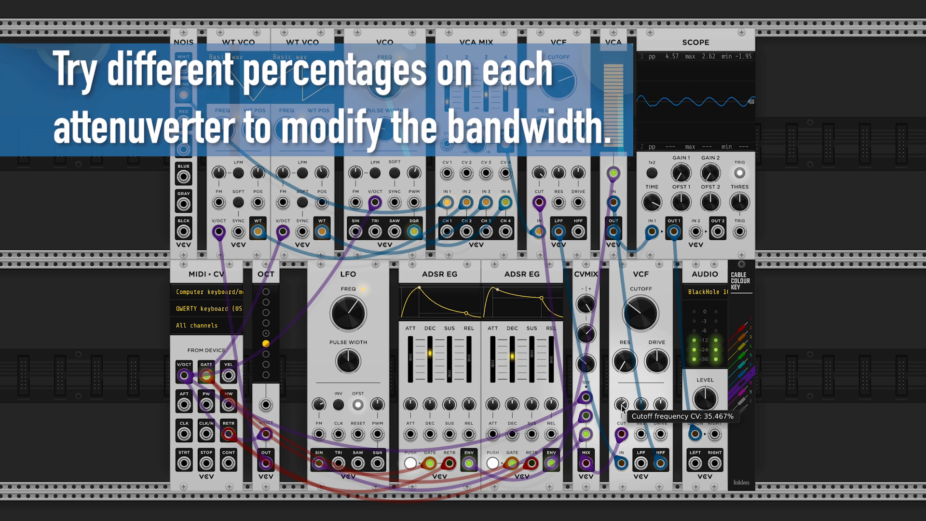
{"action": "key", "text": "q"}
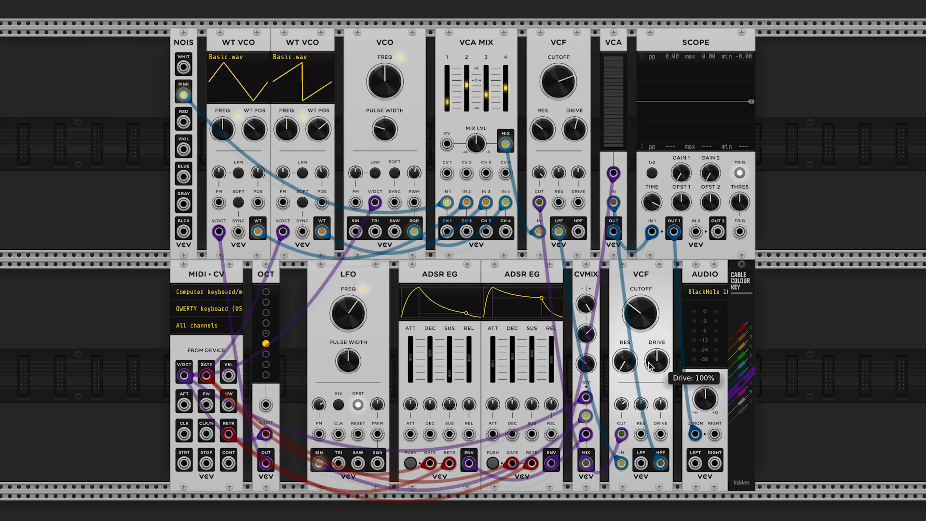
Set the second VCF's drive to 112.29% and play several test notes
{"action": "key", "text": "z"}
{"action": "left_click_drag", "start_coordinate": [648, 361], "coordinate": [648, 331]}
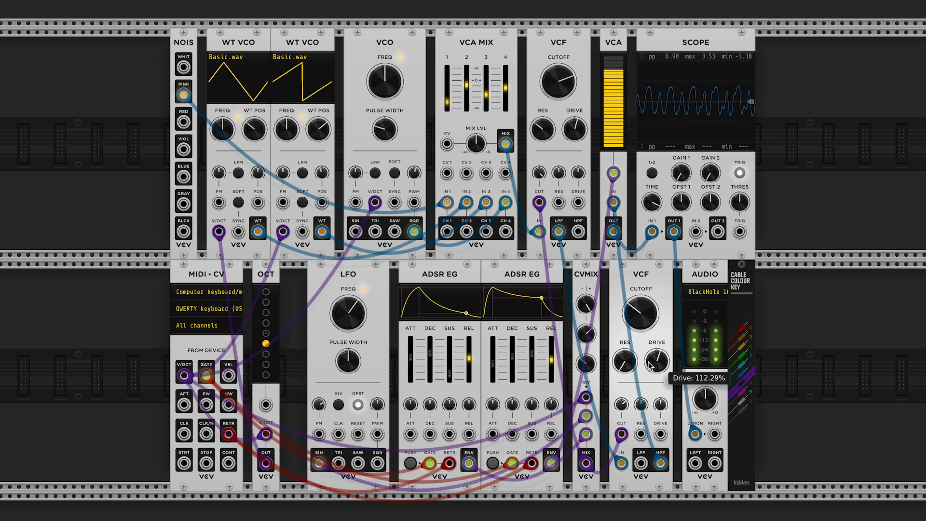
{"action": "key", "text": "c"}
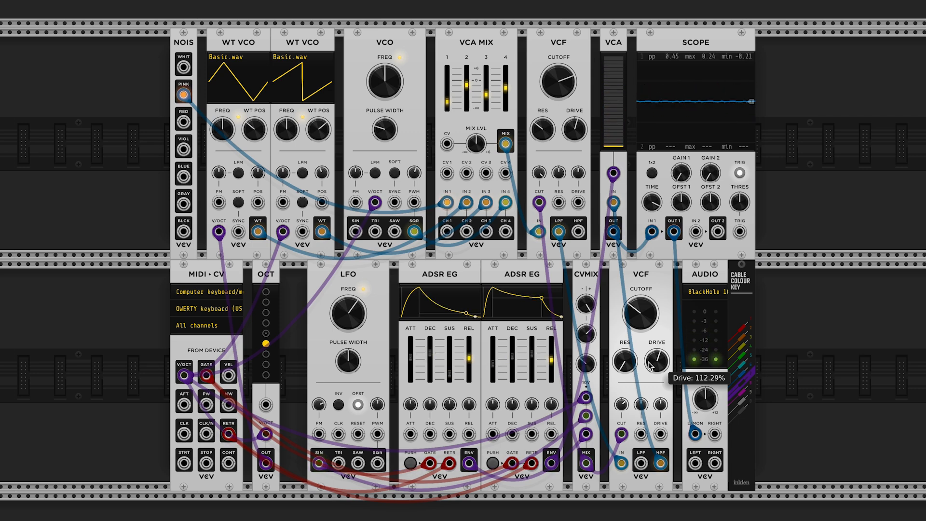
{"action": "key", "text": "q"}
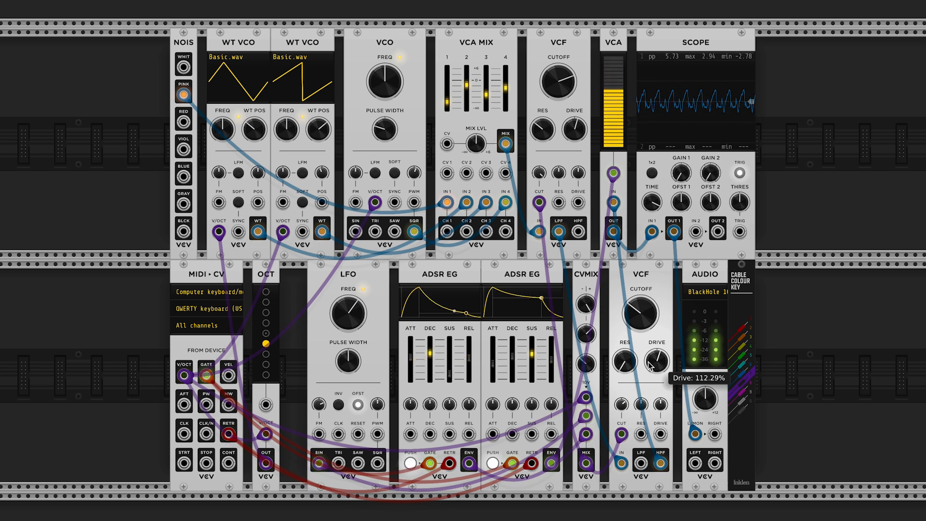
{"action": "key", "text": "w"}
{"action": "key", "text": "z"}
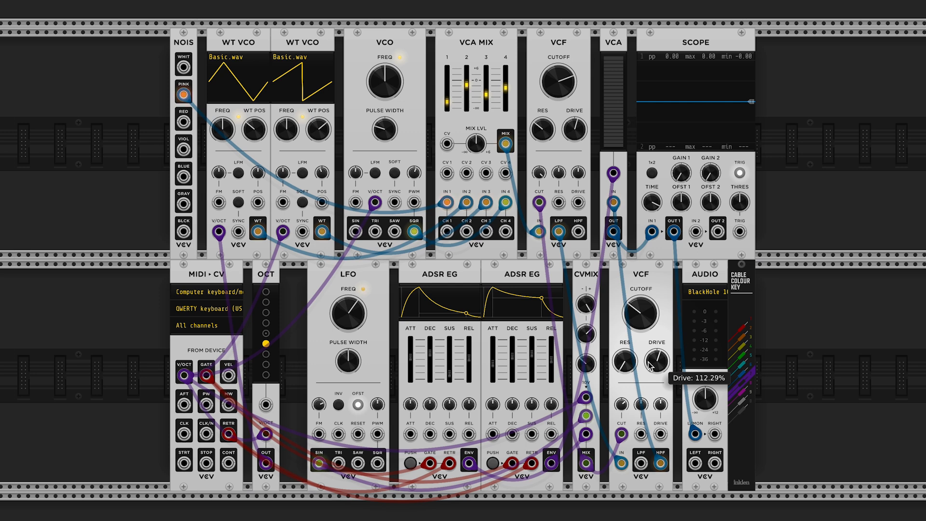
Set the MIDI-CV module to 4 polyphony channels and play a chord
{"action": "right_click", "coordinate": [207, 342]}
{"action": "mouse_move", "coordinate": [313, 513]}
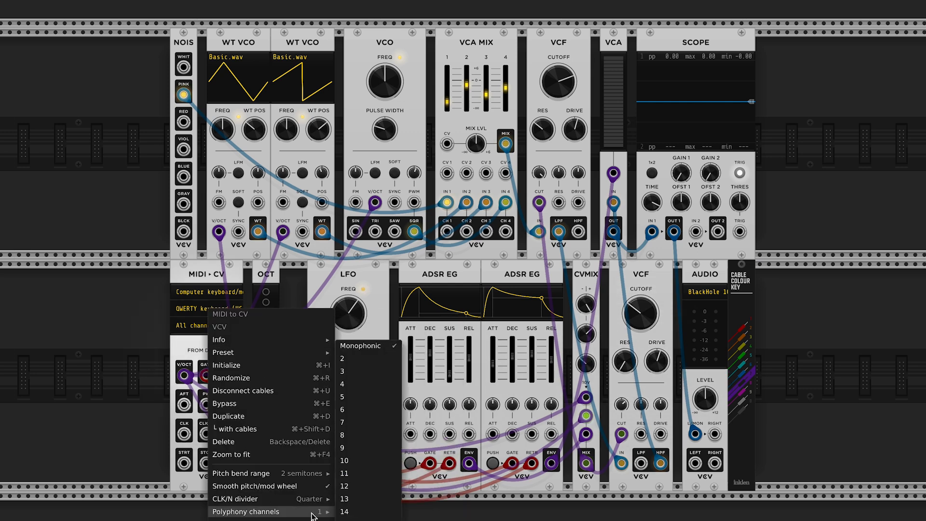
{"action": "left_click", "coordinate": [381, 385]}
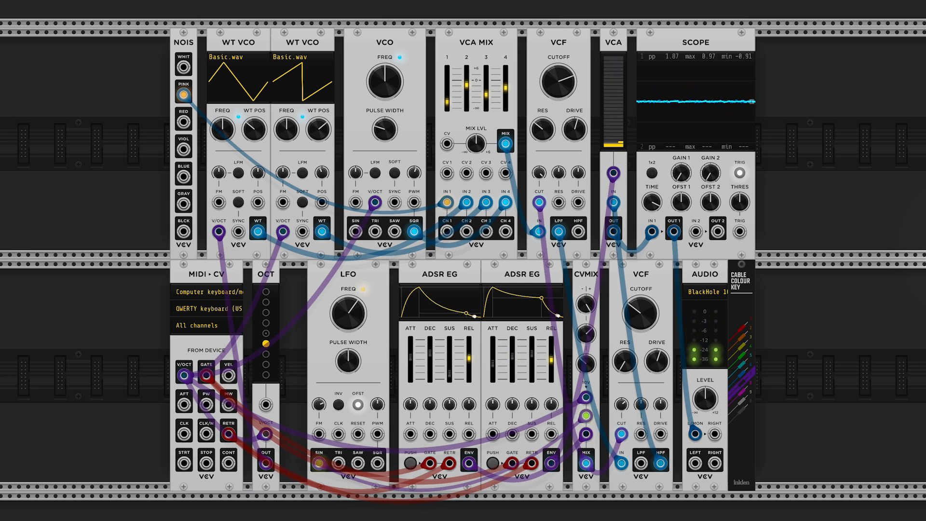
{"action": "key", "text": "z"}
{"action": "key", "text": "c"}
{"action": "key", "text": "b"}
{"action": "key", "text": "m"}
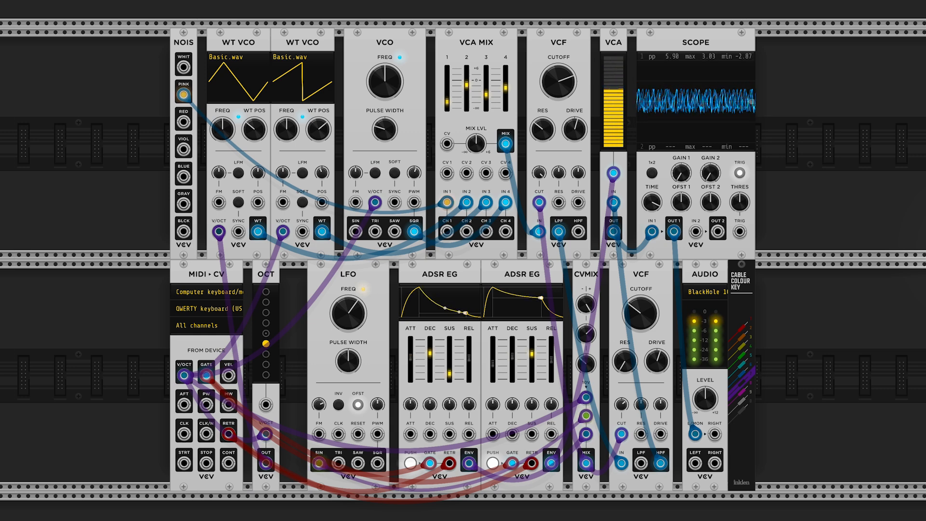